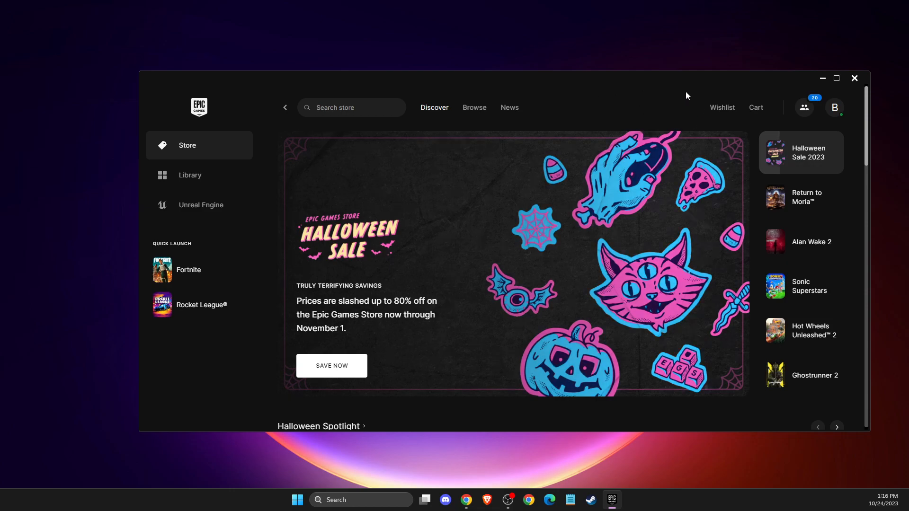
Step: Turn off Enable Cloud Saves in the launcher's settings and minimize the launcher
click(835, 108)
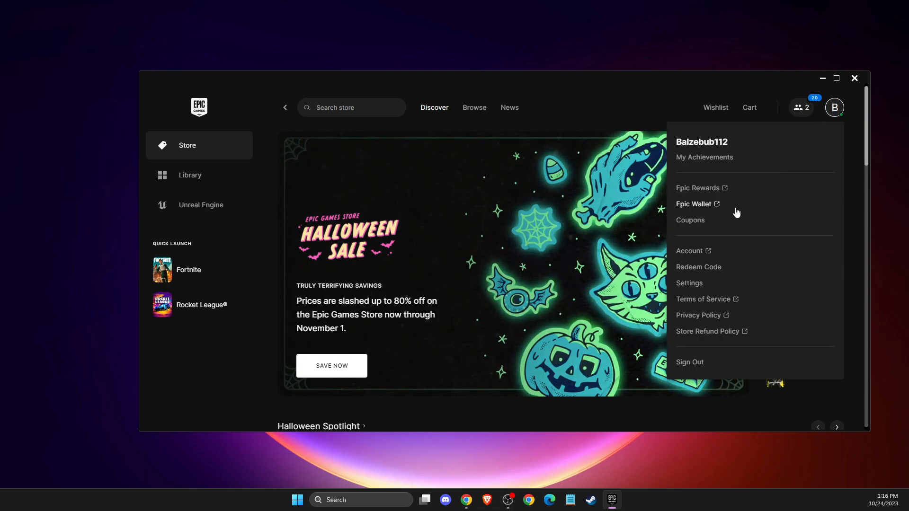
click(686, 284)
scroll(197, 287, down, 1)
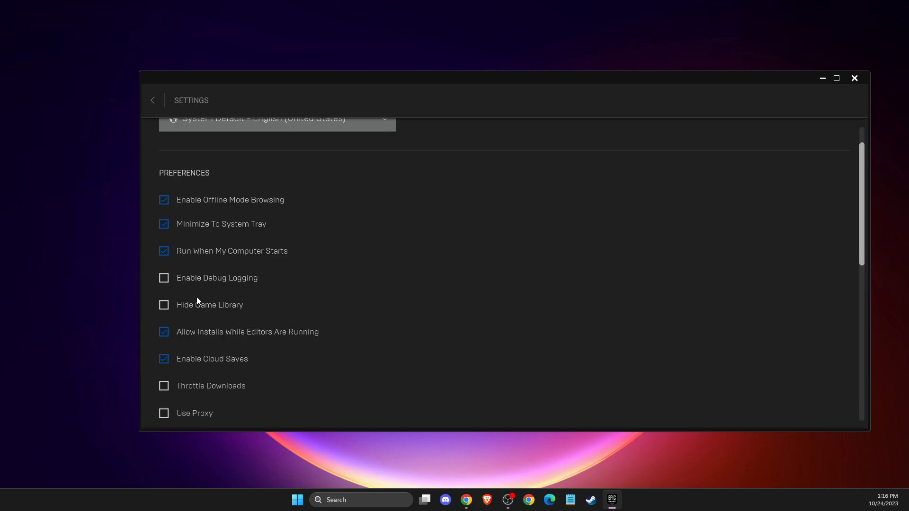
scroll(197, 297, down, 1)
click(217, 335)
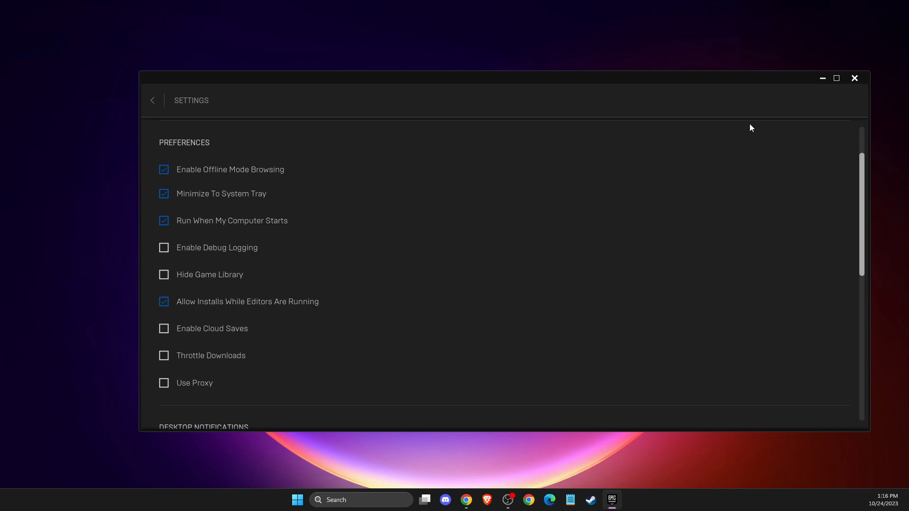
click(821, 79)
Step: Find the Documents folder through Windows search and open its My Games folder in a maximized File Explorer window
click(342, 500)
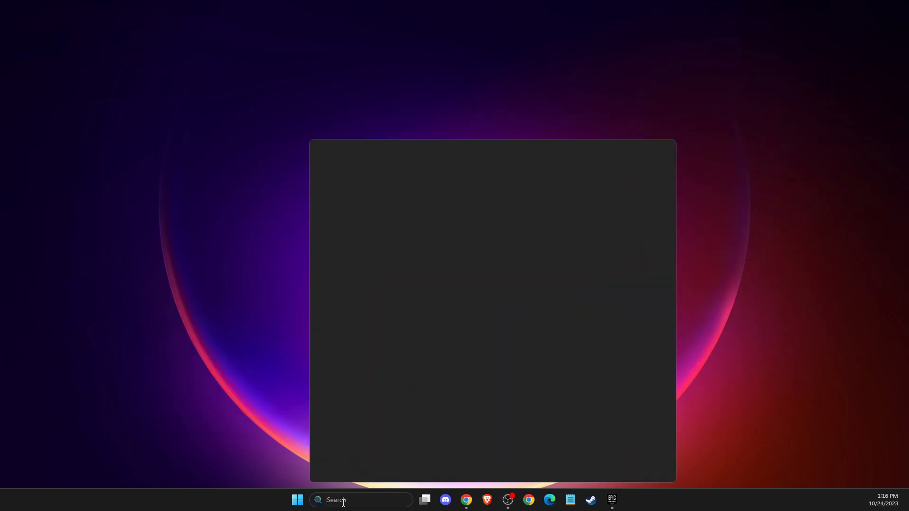
text(DOC)
click(383, 212)
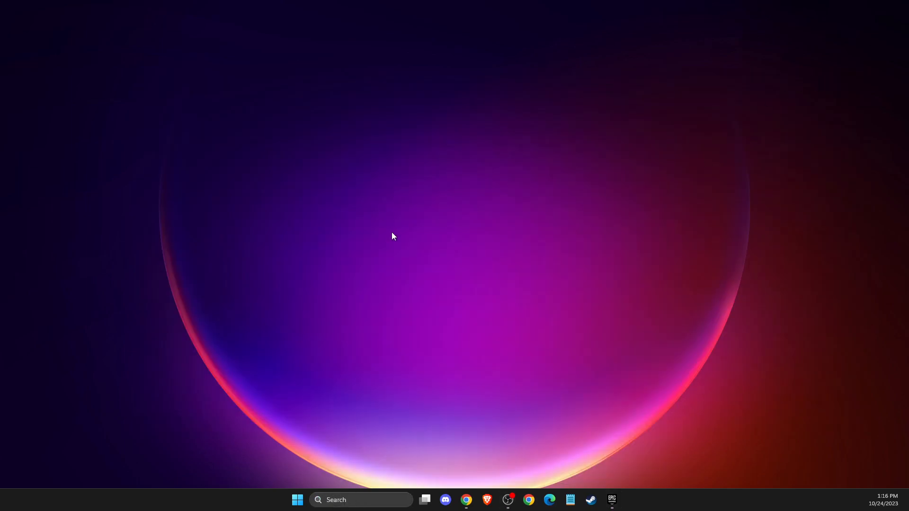
scroll(379, 152, down, 1)
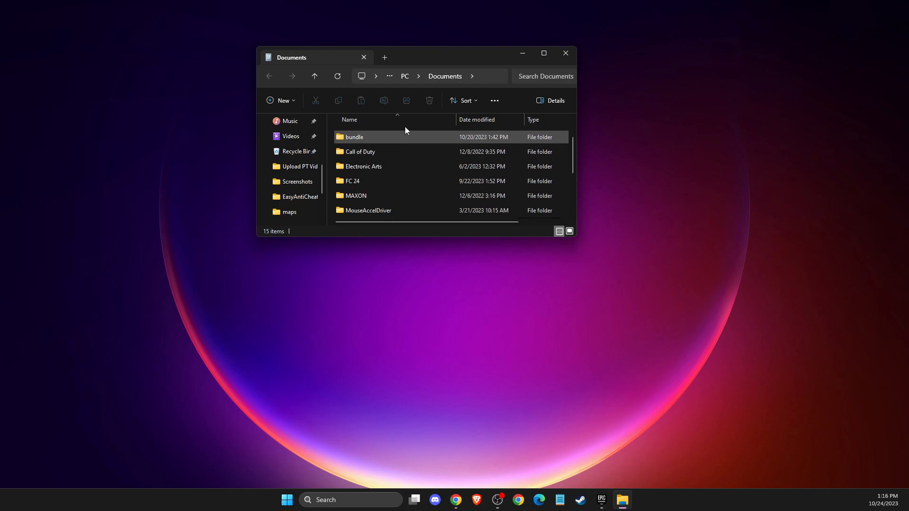
click(543, 54)
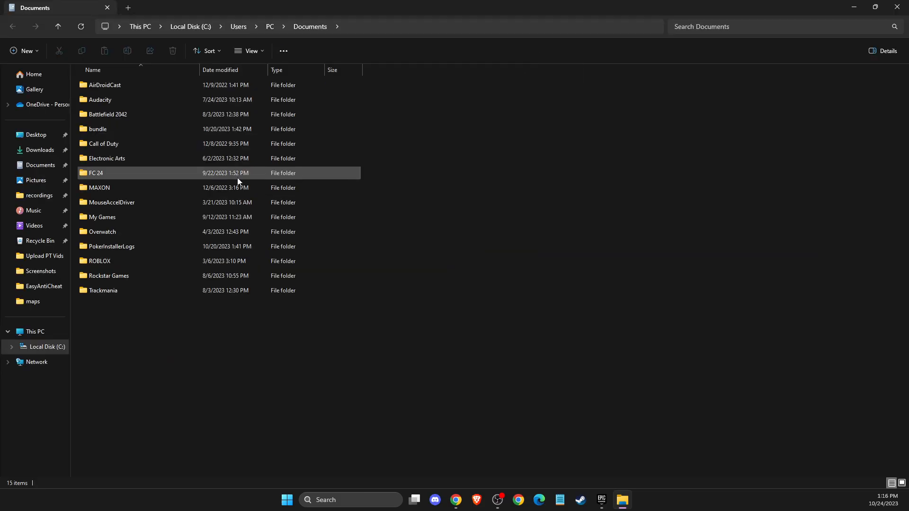
double_click(105, 218)
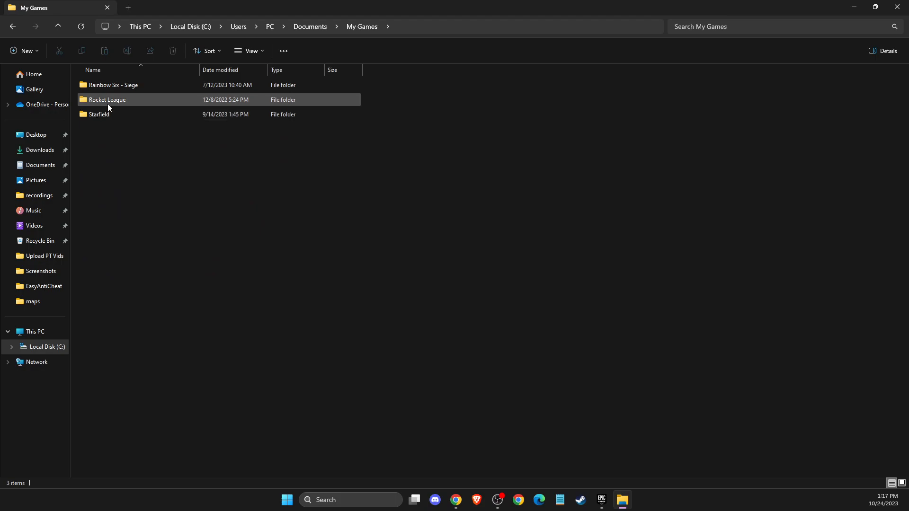
Step: Delete the Rocket League folder from My Games and close File Explorer
click(108, 101)
right_click(108, 101)
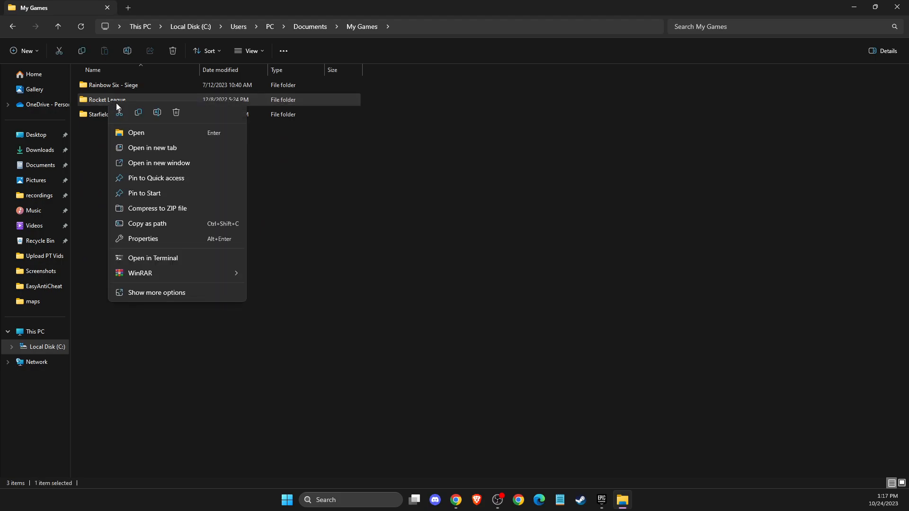
click(176, 113)
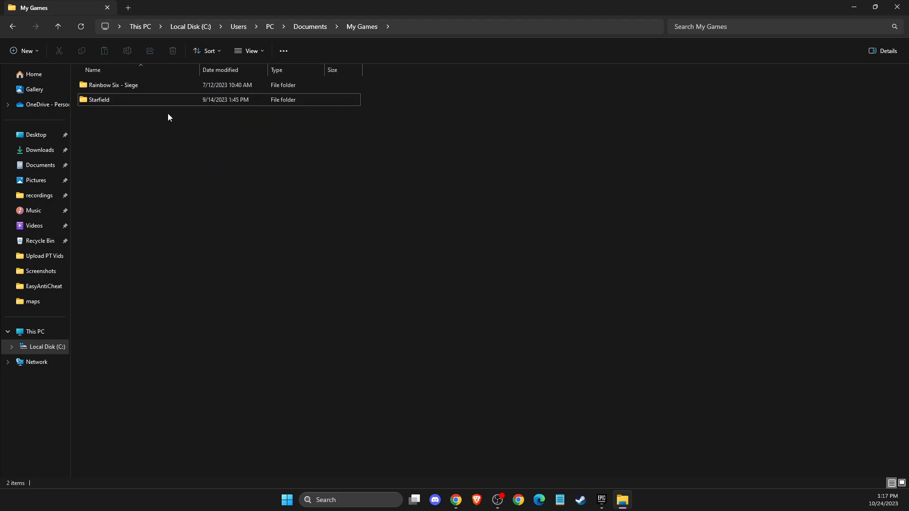
click(899, 12)
Step: Return to the Epic Games Launcher settings, turn Enable Cloud Saves back on, and minimize the launcher
click(612, 498)
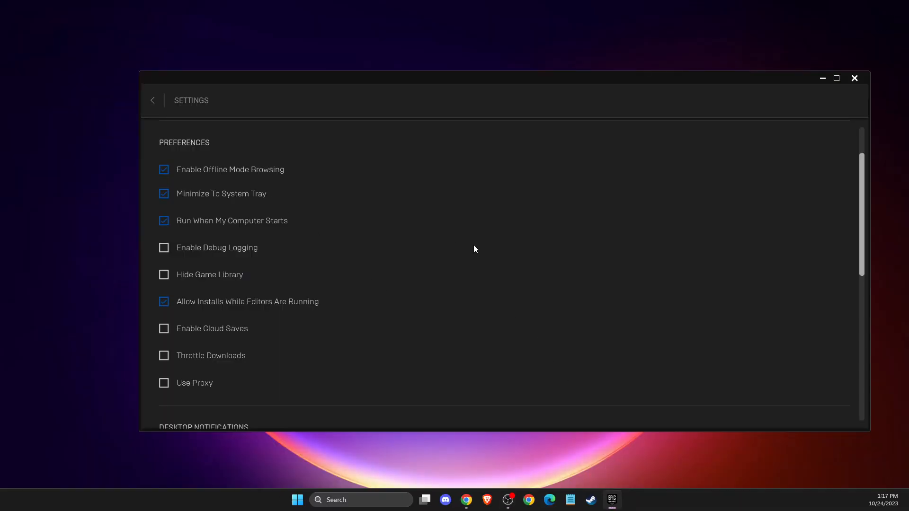
scroll(341, 159, up, 2)
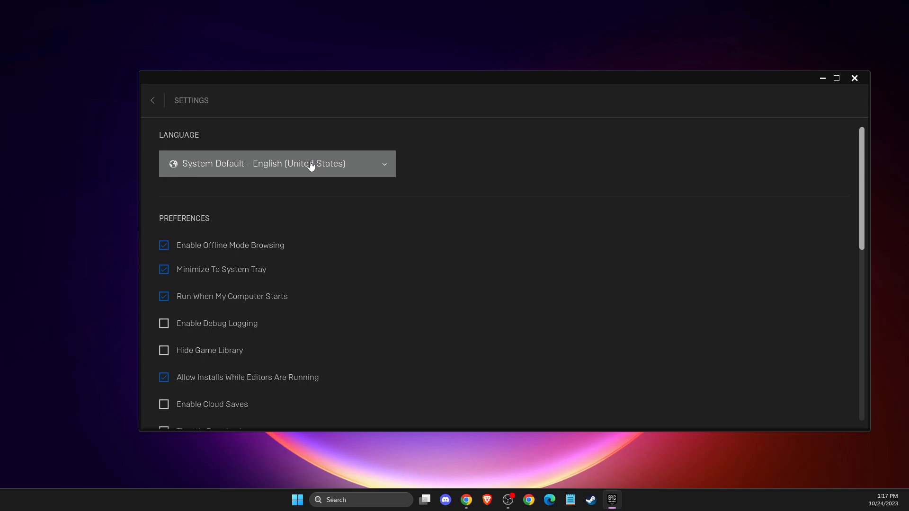
scroll(313, 167, down, 1)
scroll(341, 168, up, 1)
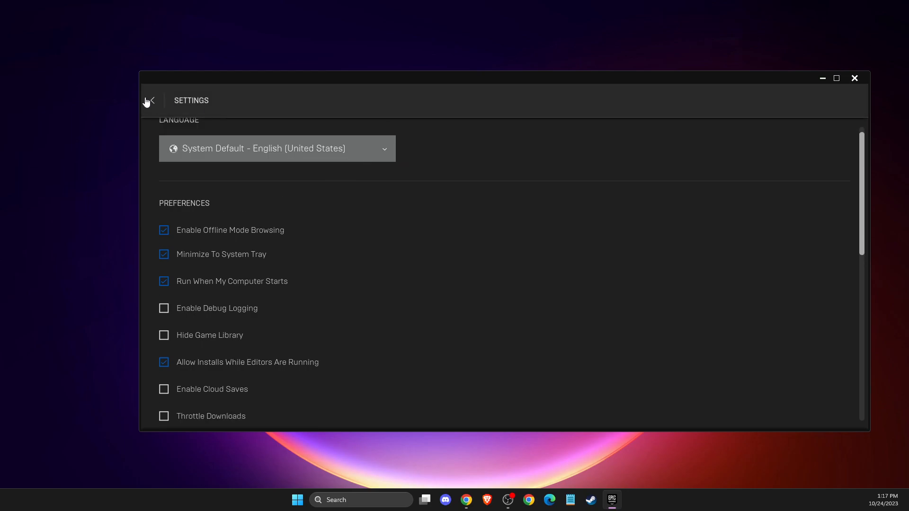
scroll(194, 189, down, 1)
click(164, 344)
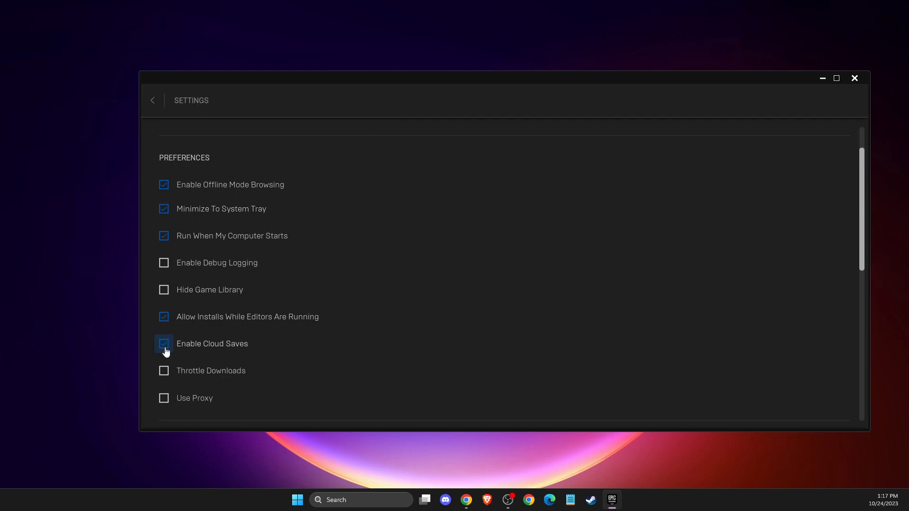
click(822, 79)
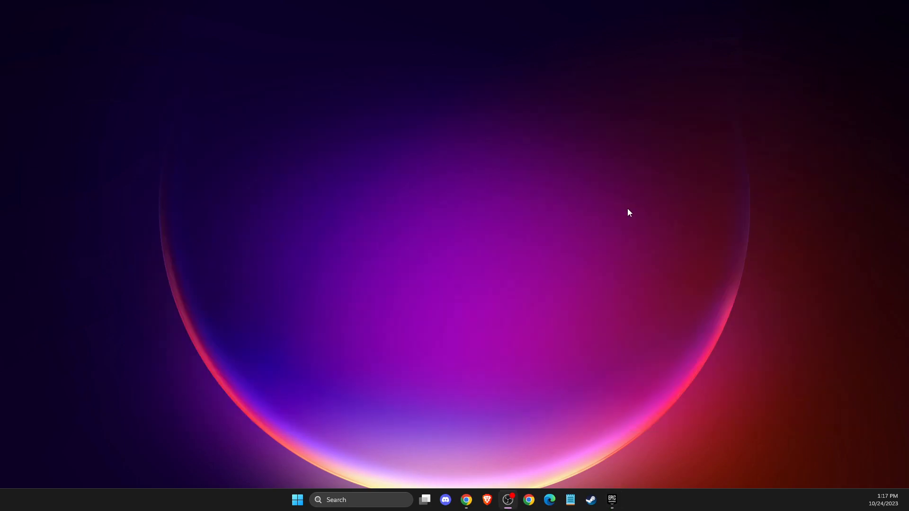
Step: Open the Microsoft Defender Antivirus exclusions list from the Virus & threat protection settings in Windows Security
click(358, 505)
text(VIRUS)
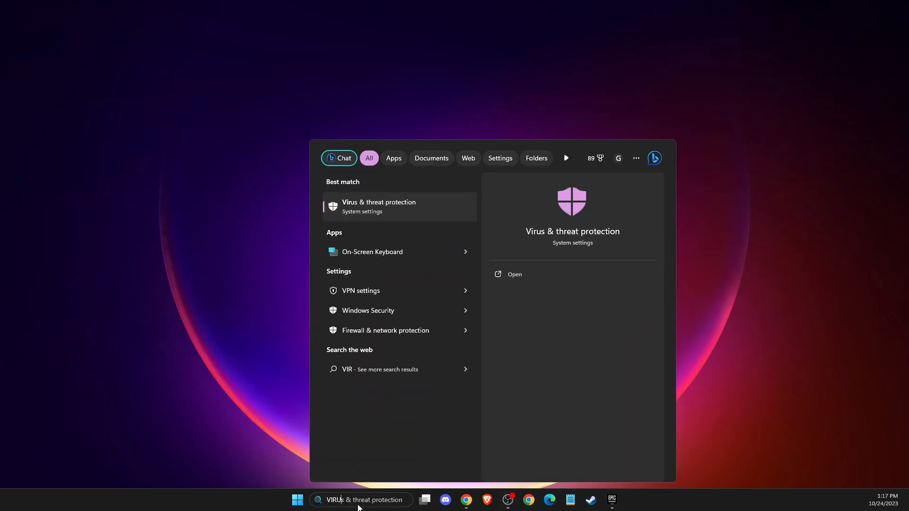
click(362, 212)
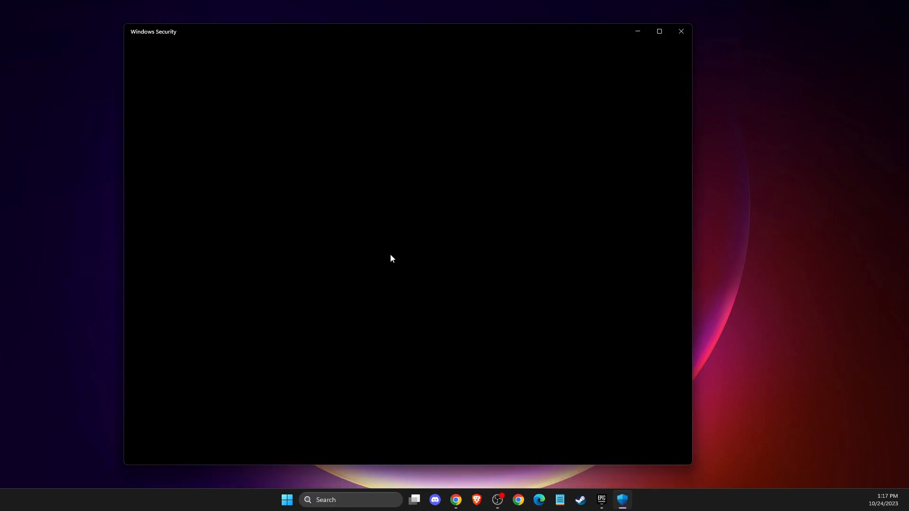
scroll(335, 327, down, 2)
scroll(339, 343, up, 1)
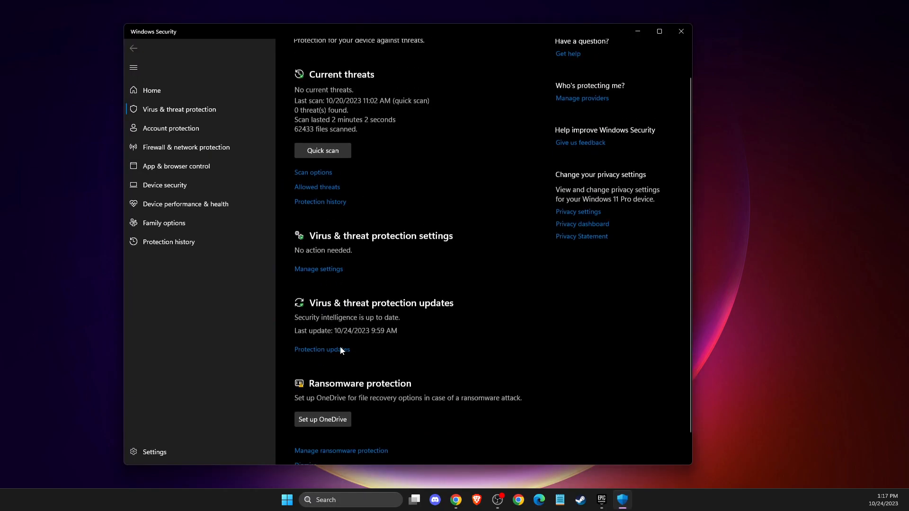
click(313, 307)
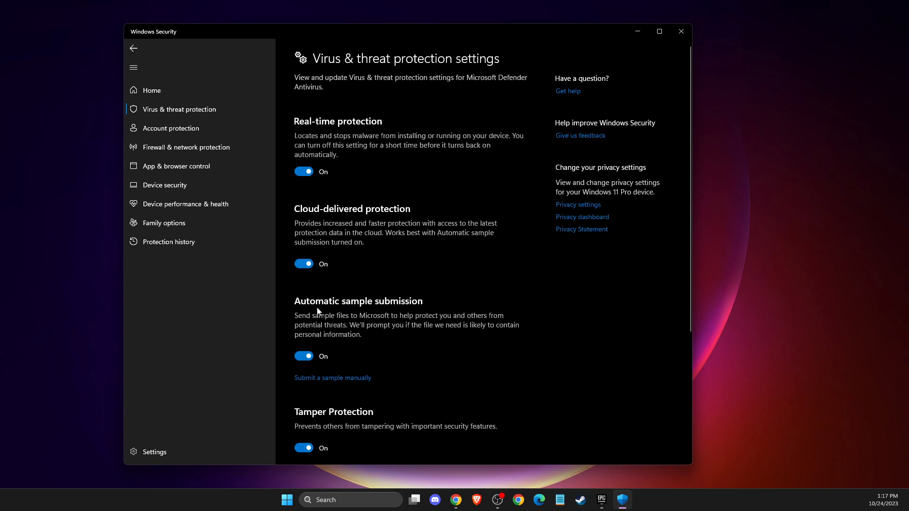
scroll(355, 280, down, 6)
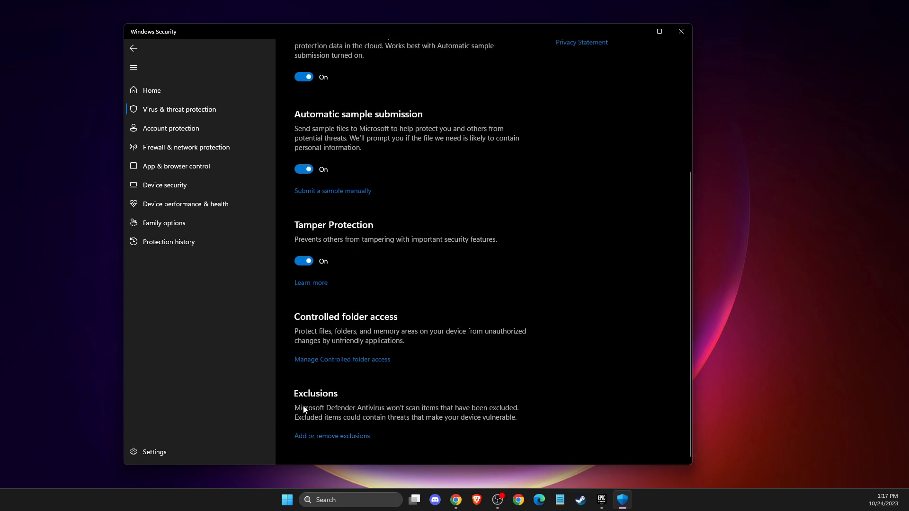
click(310, 436)
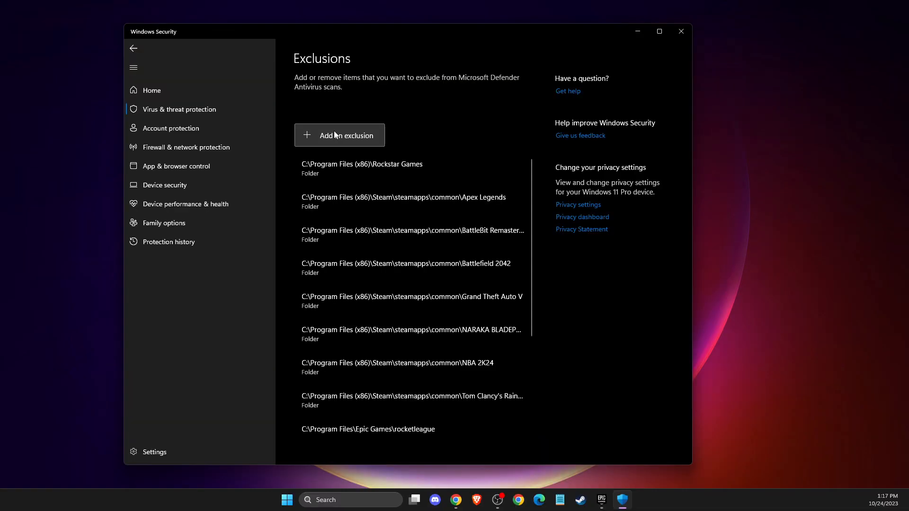
Step: Start adding a folder exclusion and browse to the Epic Games folder in C:\Program Files
click(334, 132)
click(332, 172)
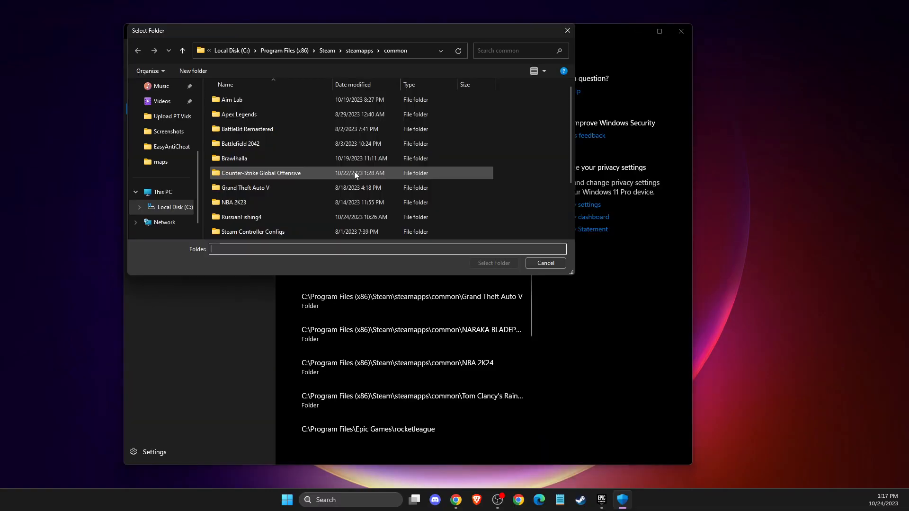
click(174, 208)
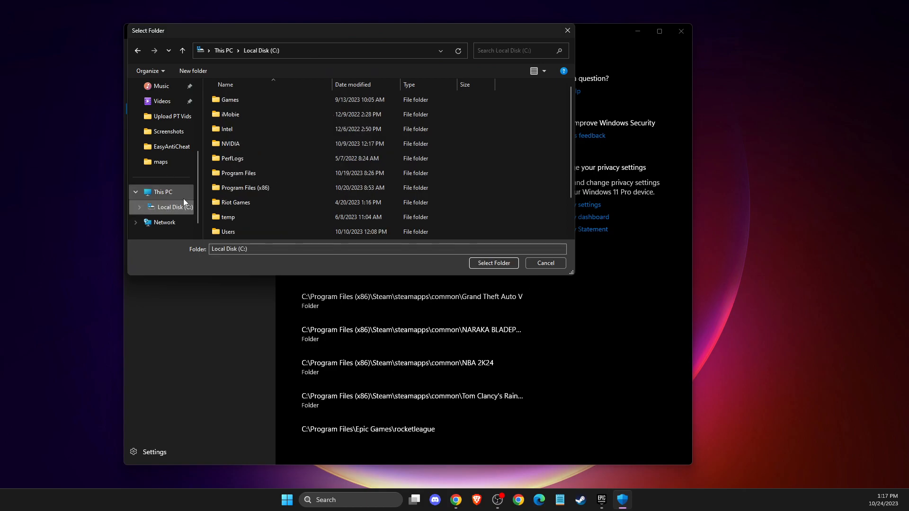
double_click(243, 174)
key(e)
key(e)
key(e)
key(e)
key(e)
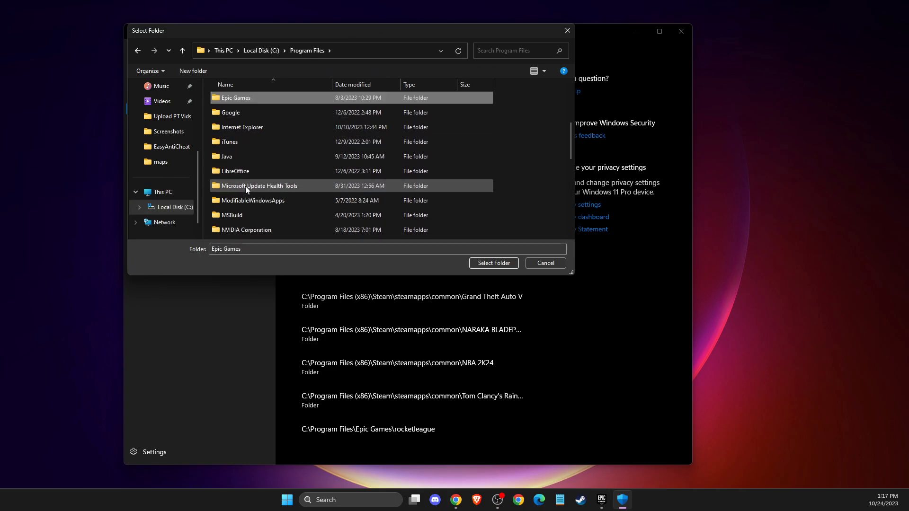
click(252, 128)
double_click(252, 128)
Step: Look through the rocketleague folder's Binaries\Win64 and TAGame subfolders, ending back in the rocketleague folder
double_click(247, 114)
double_click(240, 114)
double_click(235, 101)
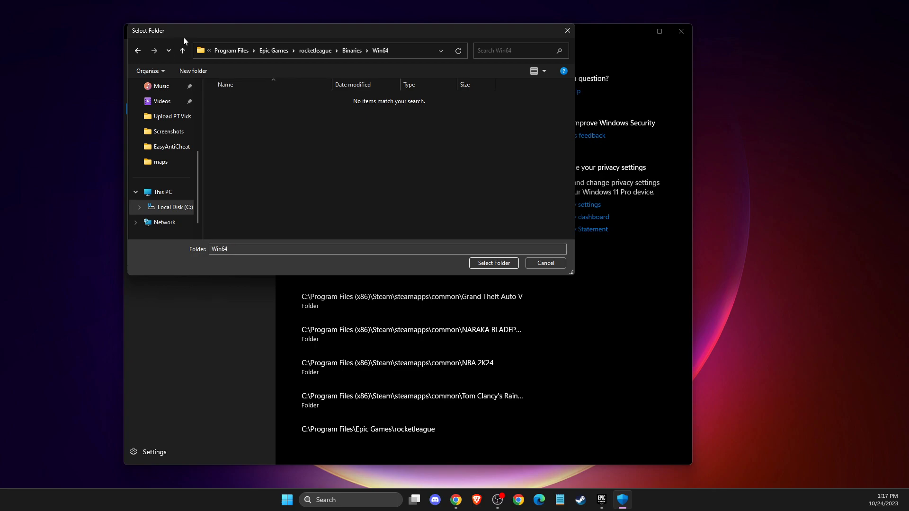
click(184, 53)
click(185, 53)
double_click(231, 144)
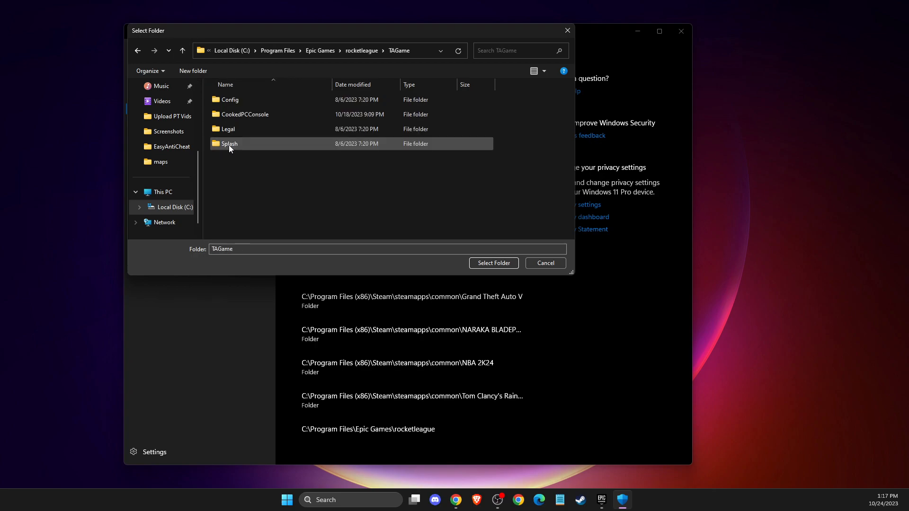
click(183, 50)
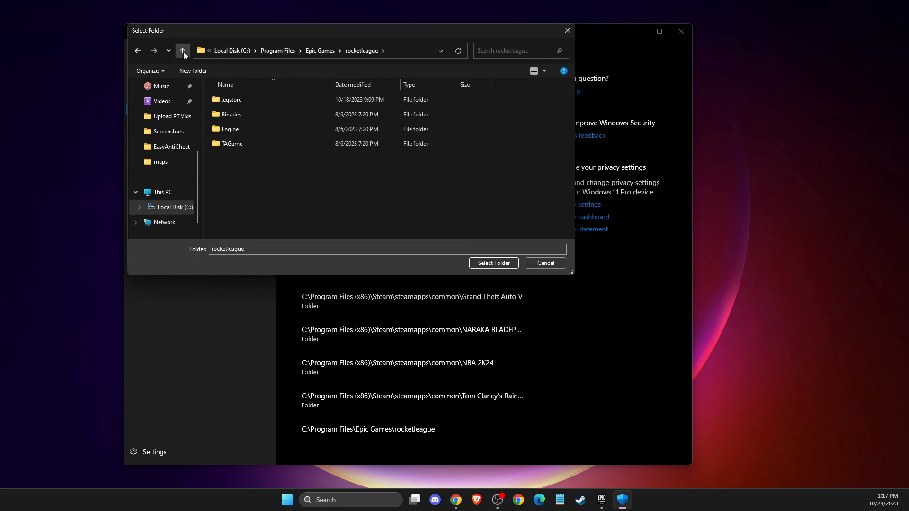
Step: Choose the rocketleague folder inside Epic Games as the antivirus exclusion and close Windows Security
click(182, 51)
click(236, 115)
click(494, 262)
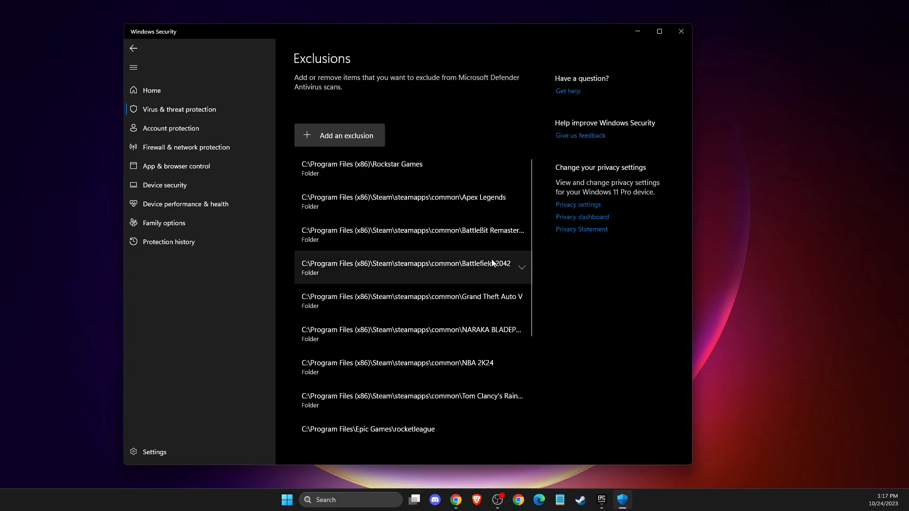
click(682, 33)
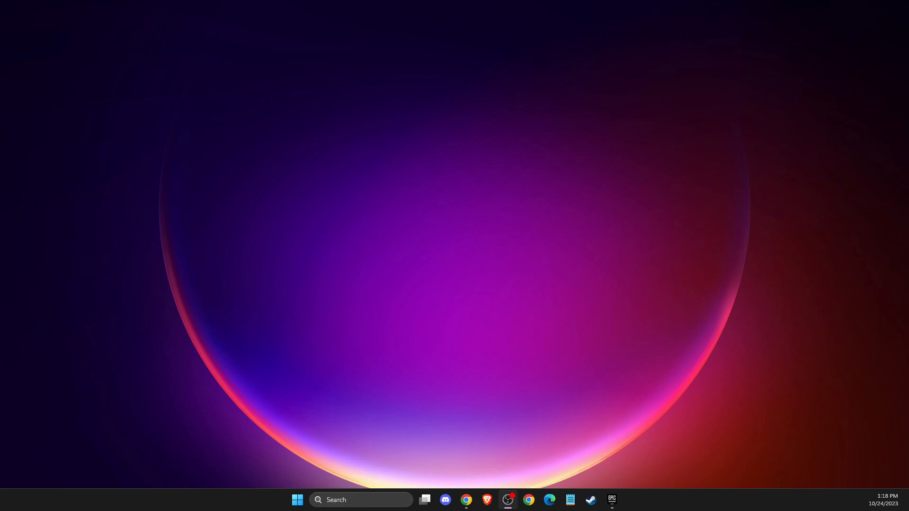
Step: Open the Windows Update page in the Windows Settings app
click(354, 498)
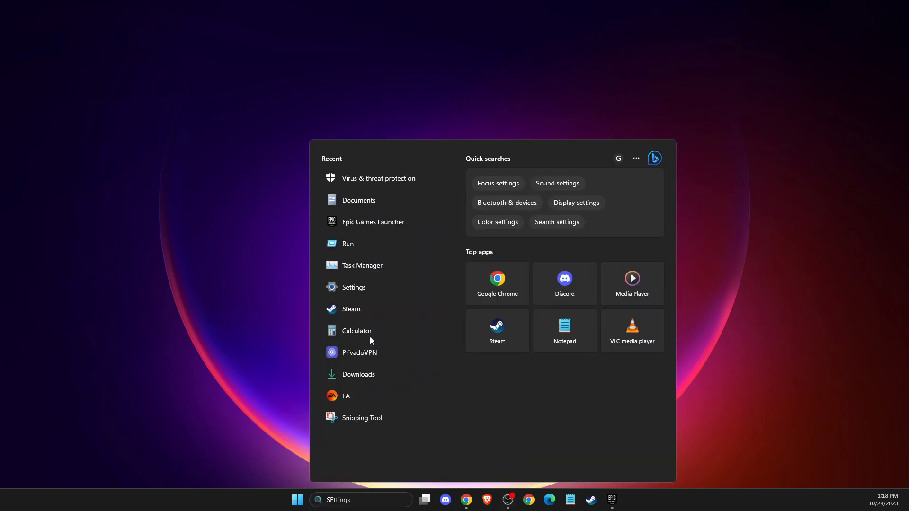
text(settings)
click(354, 207)
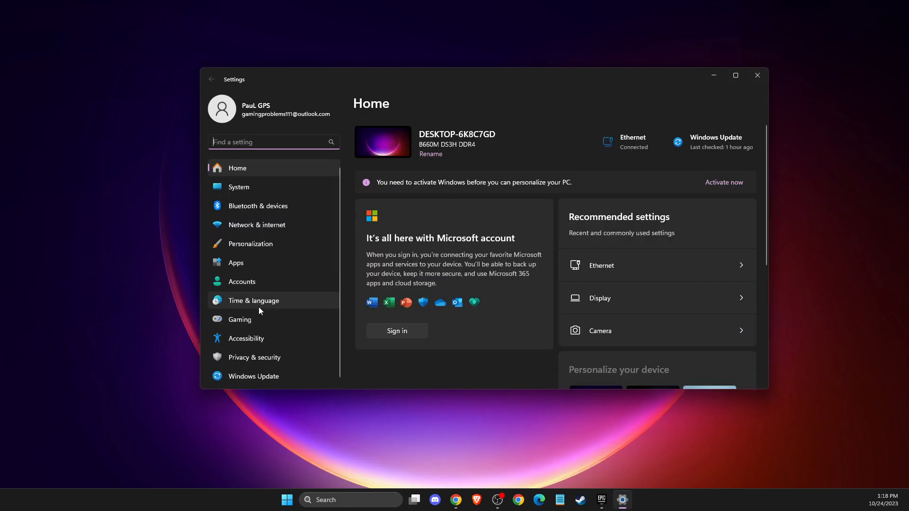
click(253, 375)
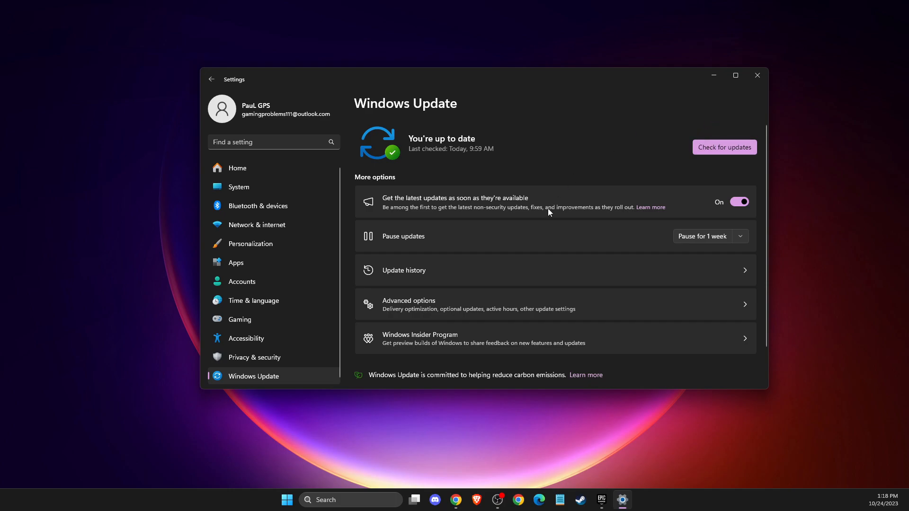
Step: Open Device Manager through Windows search
click(351, 498)
text(Device Manager)
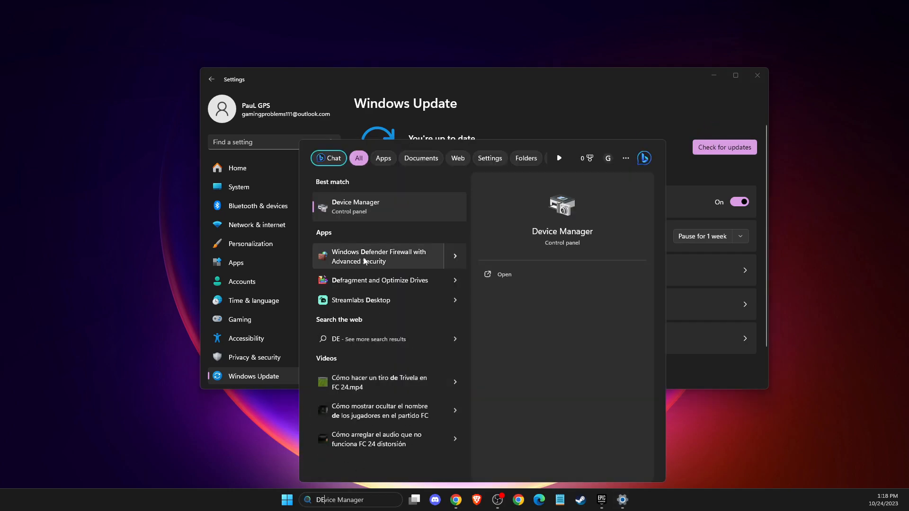
click(361, 209)
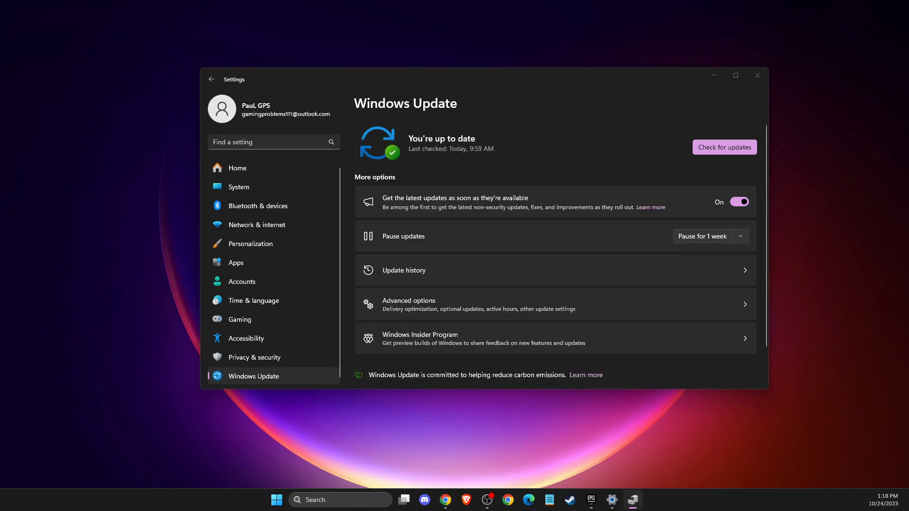
Step: Run an automatic driver search for the NVIDIA GeForce RTX 3070 display adapter, and close Device Manager and Settings
double_click(358, 168)
click(357, 176)
right_click(370, 180)
click(407, 183)
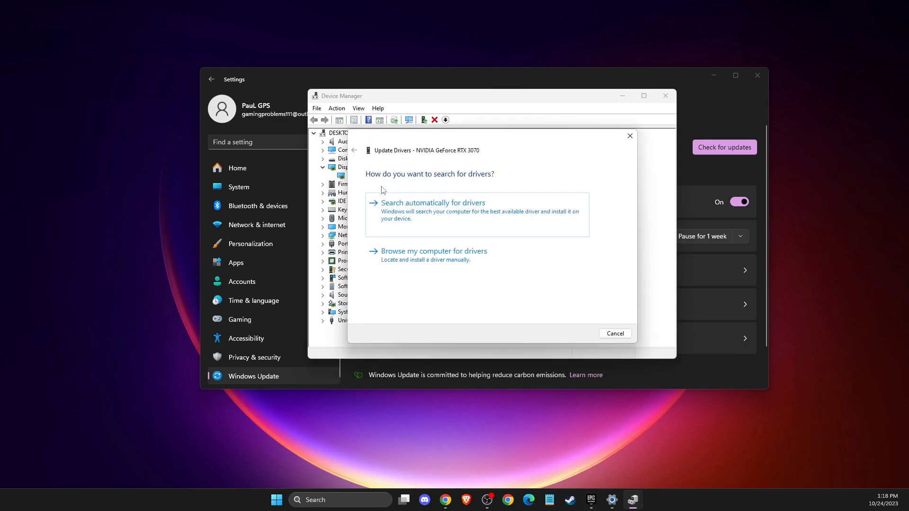
click(489, 225)
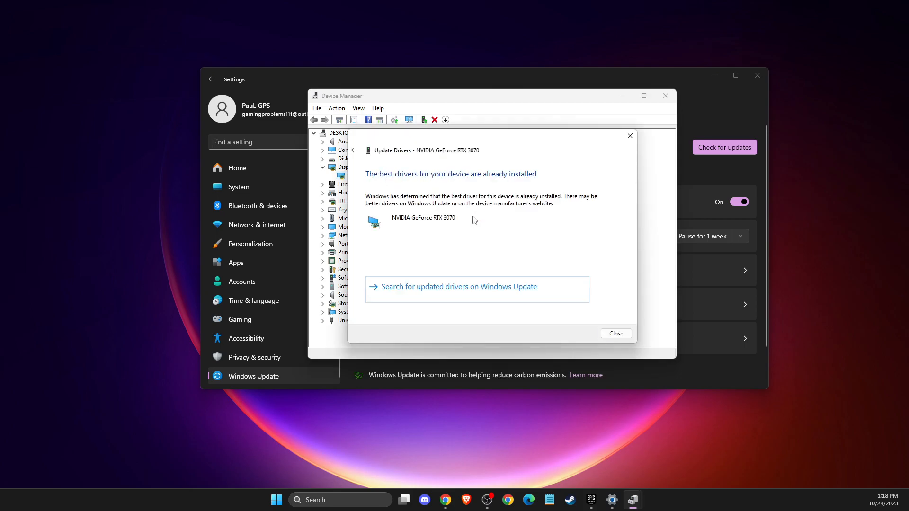
click(618, 334)
click(663, 95)
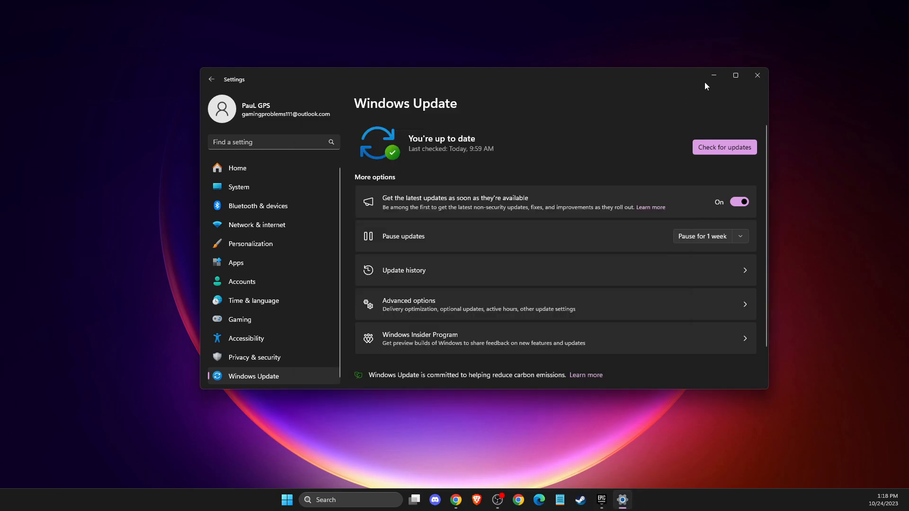
click(757, 75)
Step: Open Windows Defender Firewall and go to its list of apps allowed through the firewall
click(351, 491)
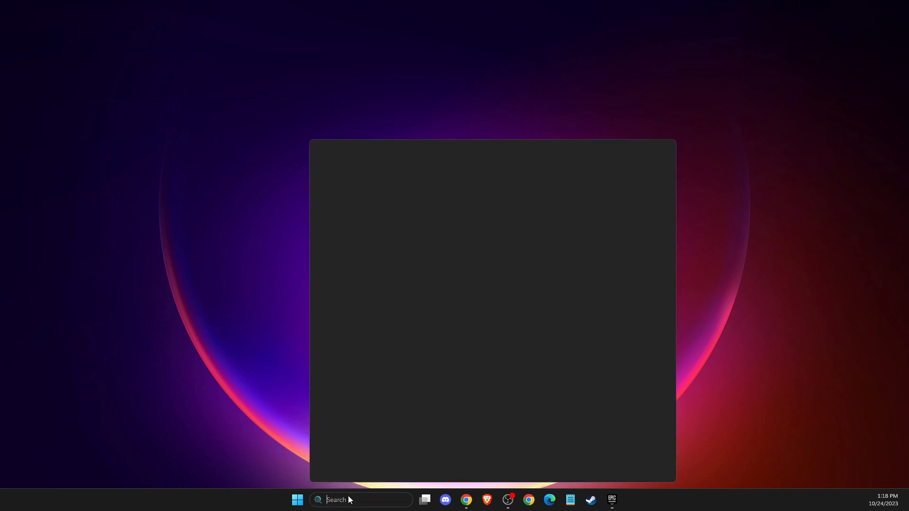
text(WINDOWS)
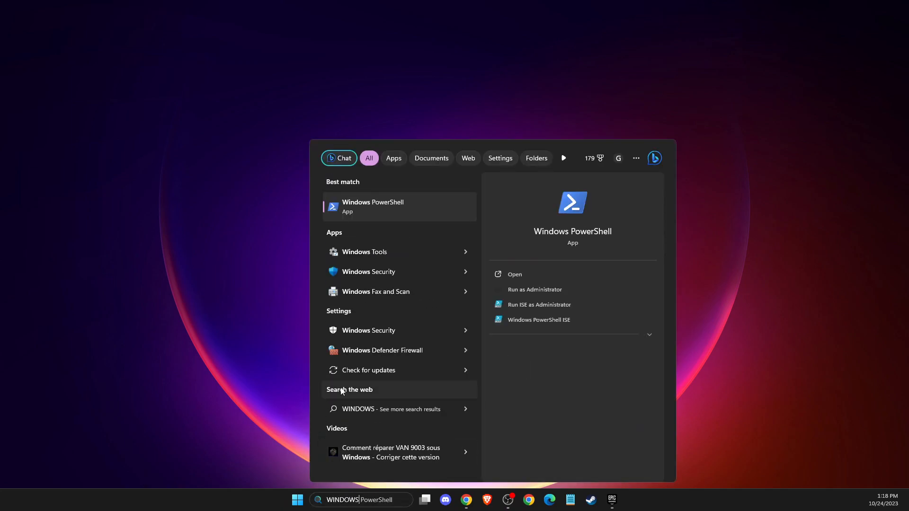
click(388, 351)
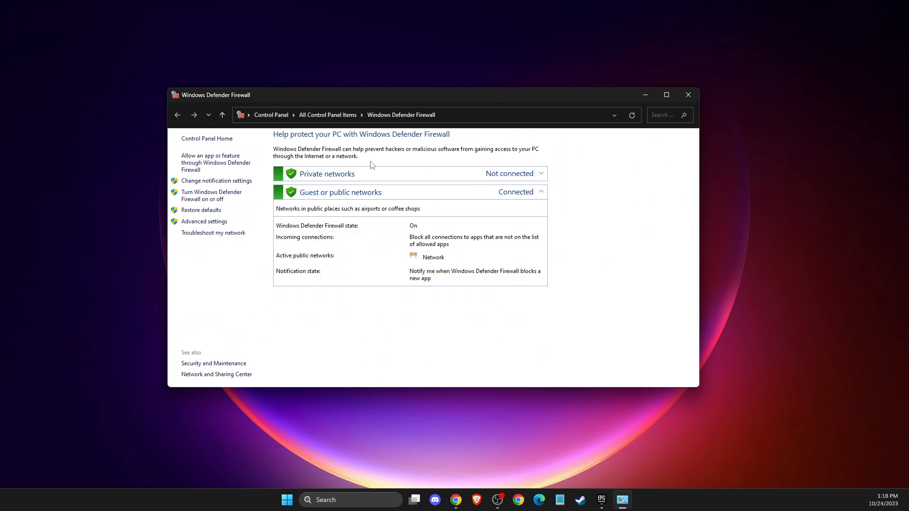
click(209, 166)
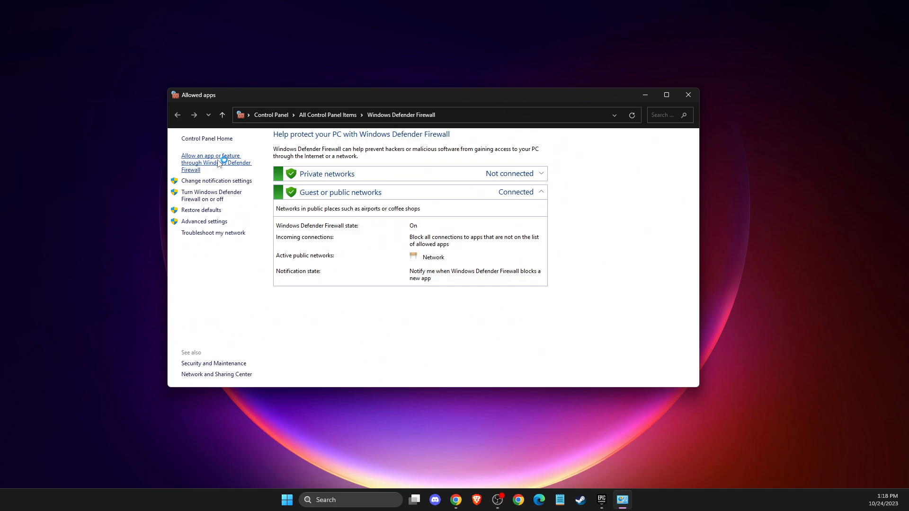
Step: Enable changes to the allowed apps and tick both Private and Public for the two Rocket League entries
click(334, 224)
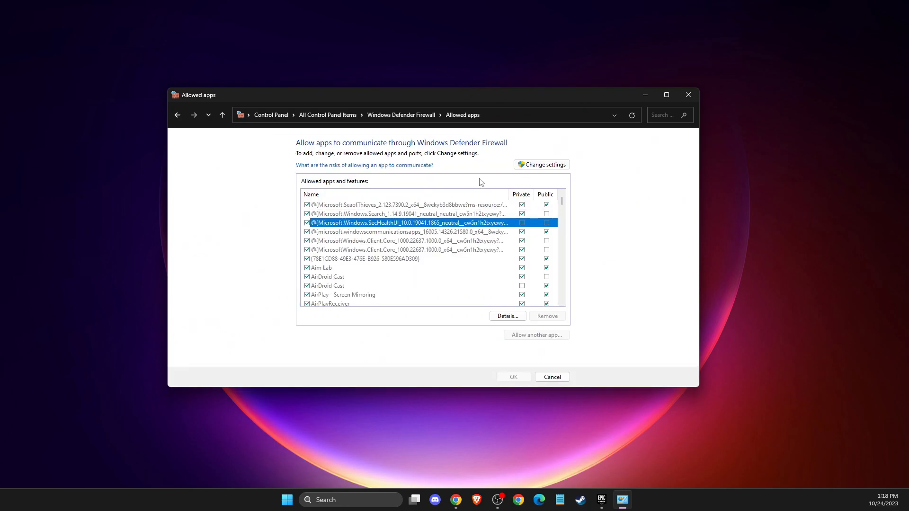
key(r)
key(Down)
key(Down)
key(Down)
key(Down)
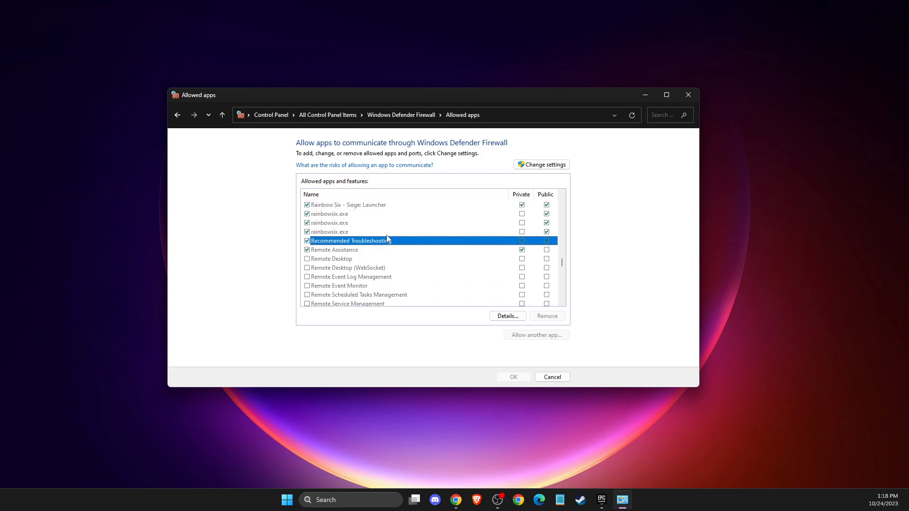
key(Down)
key(Down)
key(Down)
key(Down)
key(Down)
key(Down)
key(Down)
key(Down)
key(Down)
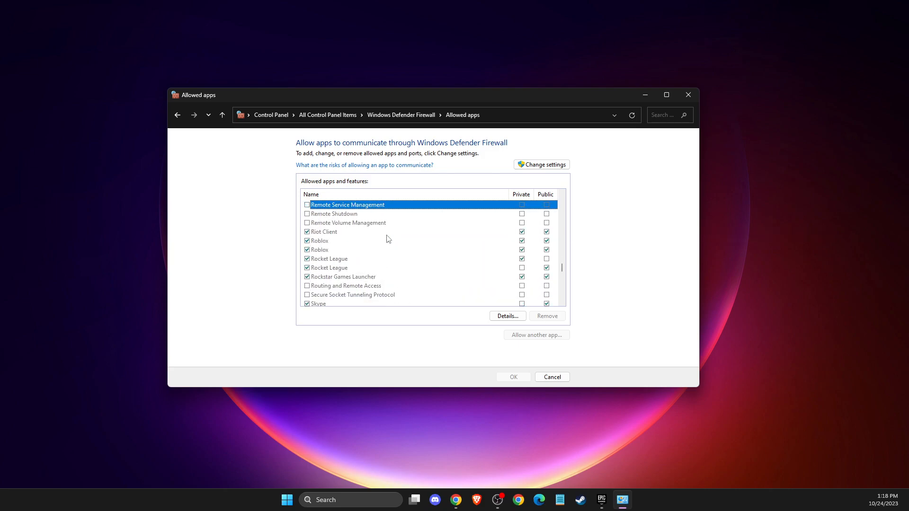
key(Down)
key(Down)
key(Down)
key(Down)
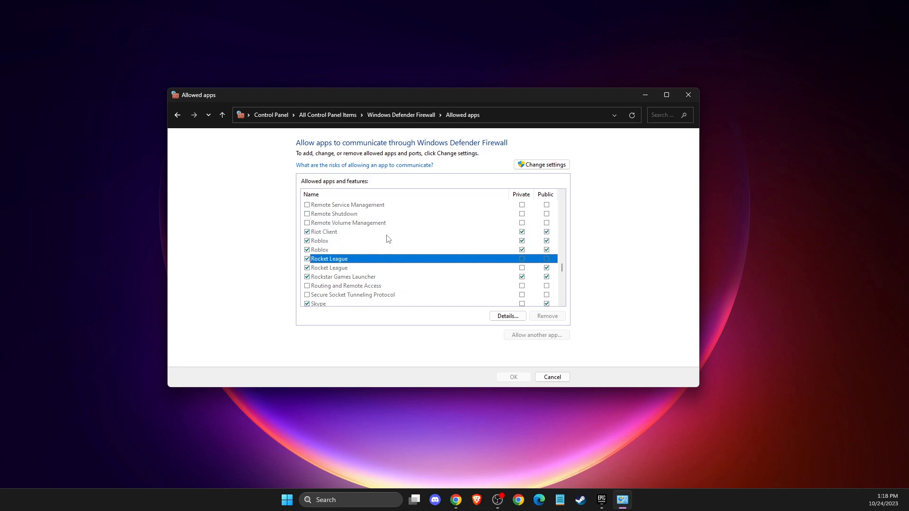
click(545, 166)
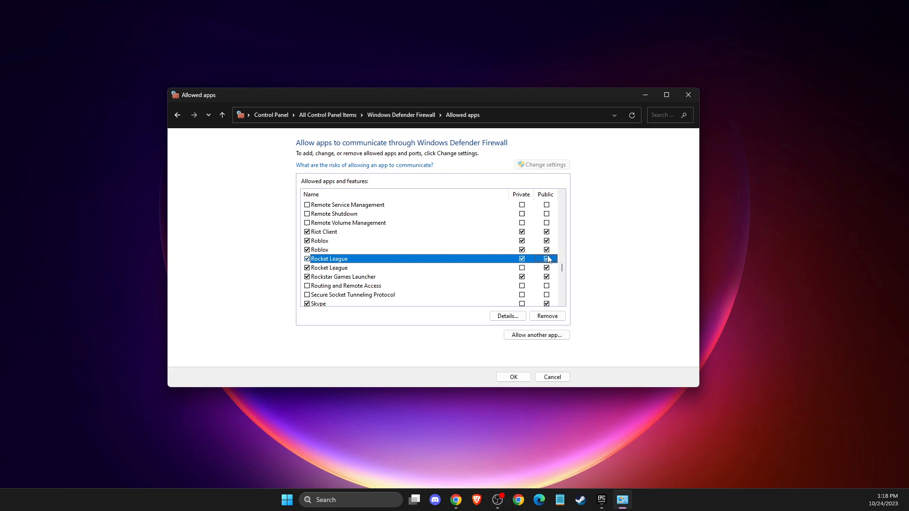
click(523, 268)
scroll(393, 258, down, 2)
scroll(371, 254, up, 3)
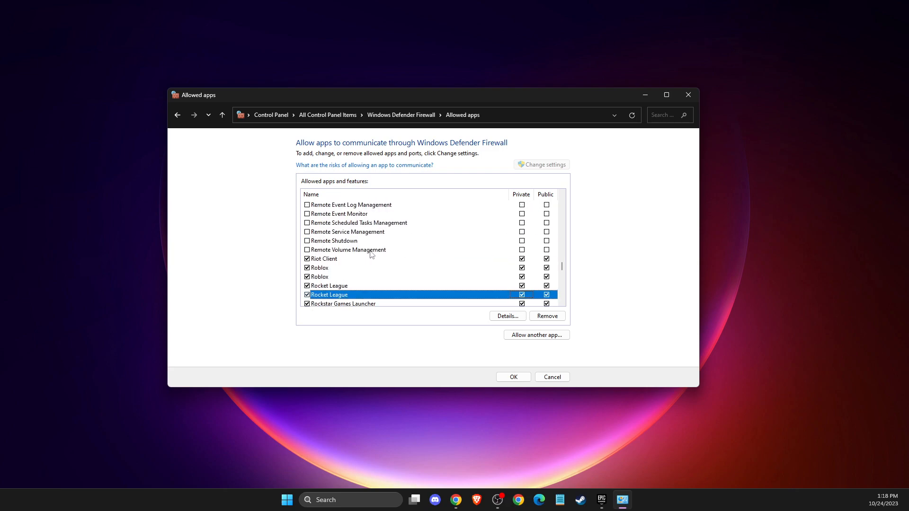
Step: Start allowing another app and choose RocketLeague.exe from C:\Program Files\Epic Games\rocketleague\Binaries\Win64
click(536, 335)
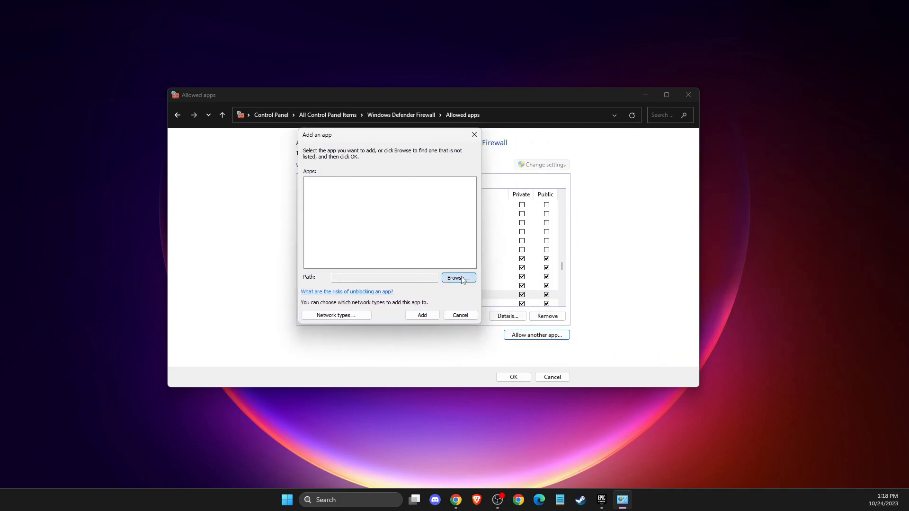
click(455, 275)
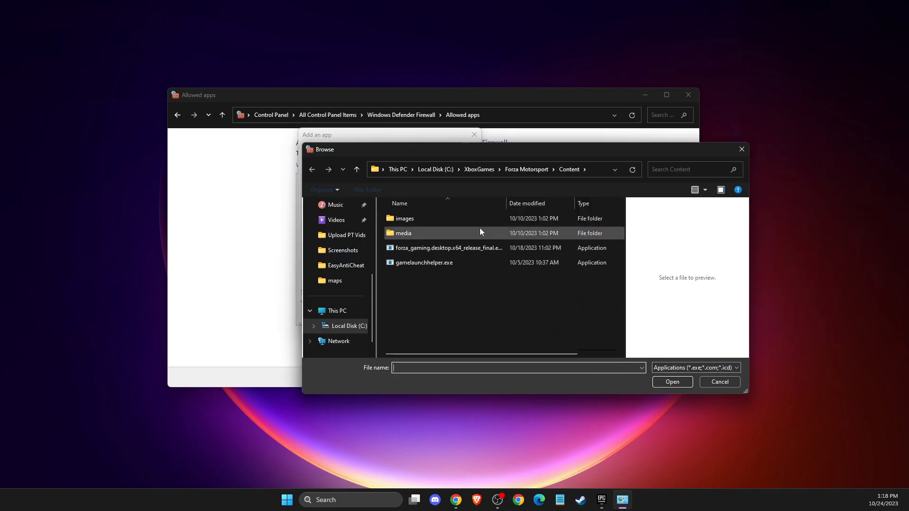
click(436, 169)
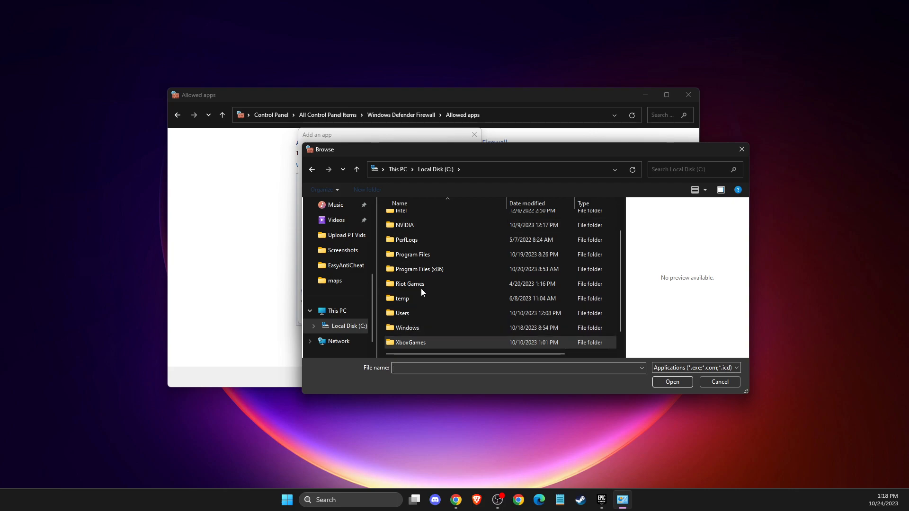
click(412, 254)
double_click(412, 254)
scroll(428, 302, down, 1)
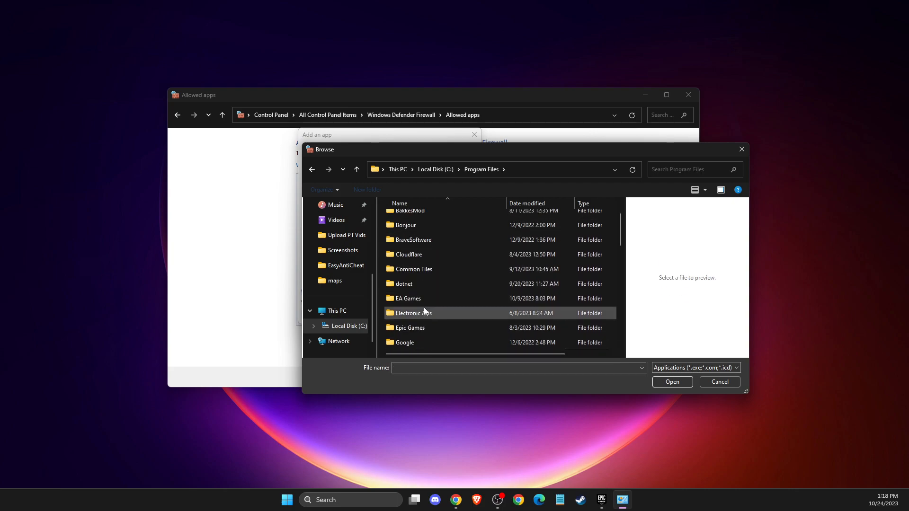
double_click(418, 329)
click(418, 236)
double_click(418, 236)
double_click(417, 233)
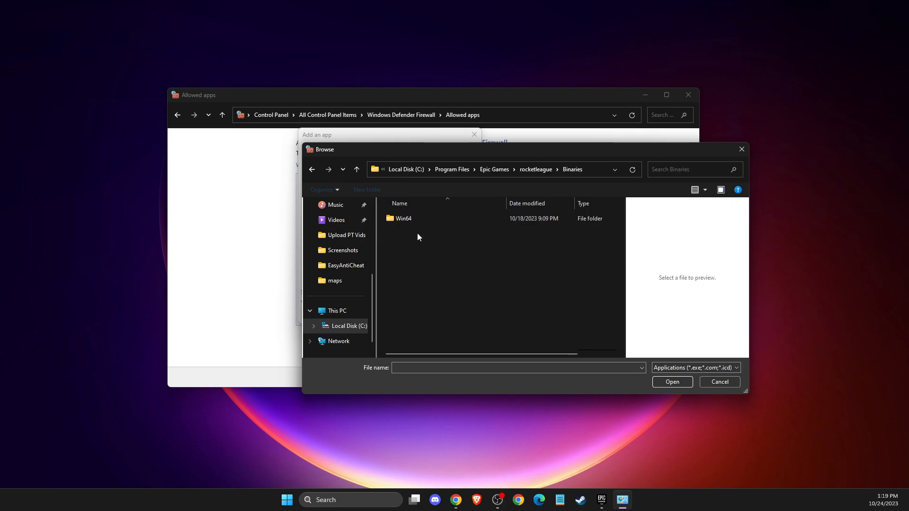
double_click(410, 218)
click(411, 220)
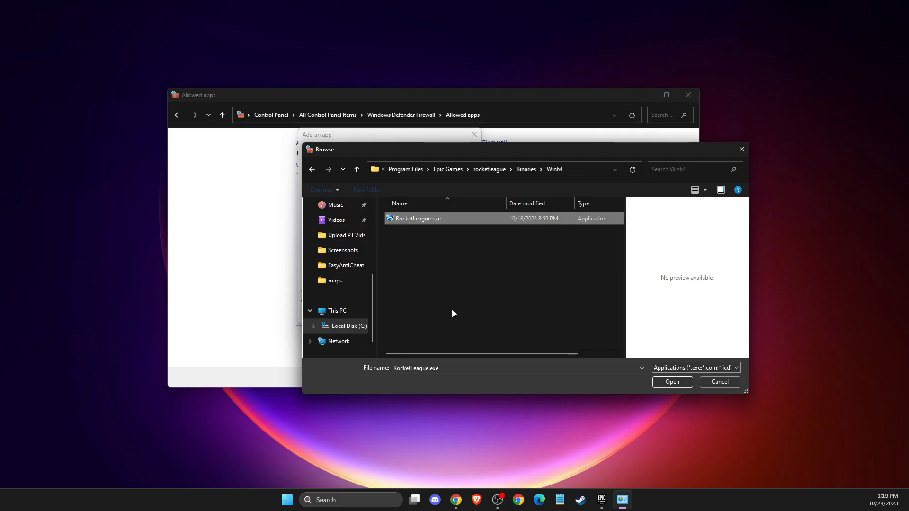
click(681, 382)
Step: Try to add Rocket League to the allowed apps, cancel adding it, and close the firewall window
click(415, 314)
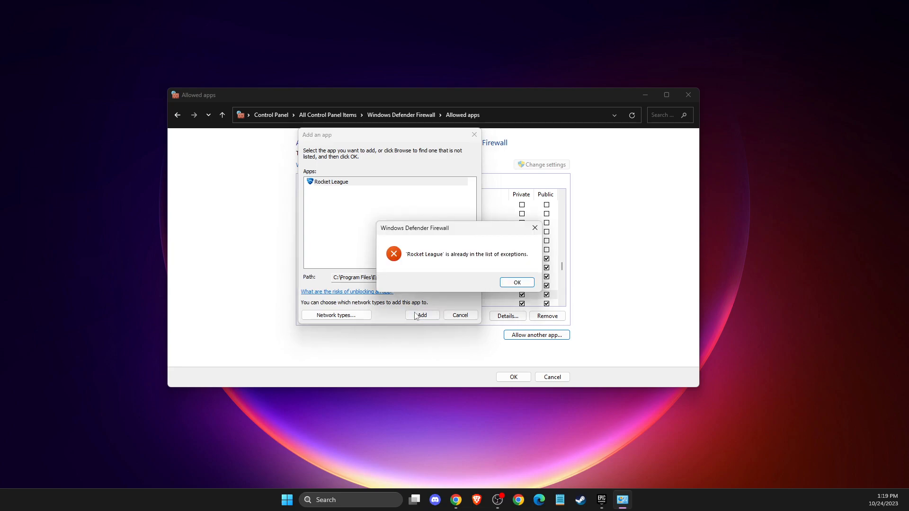
click(521, 289)
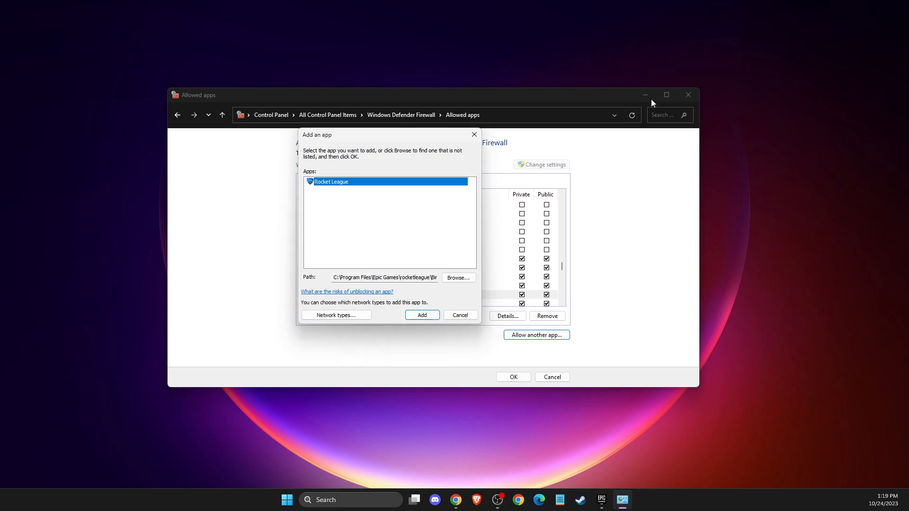
click(460, 314)
click(689, 95)
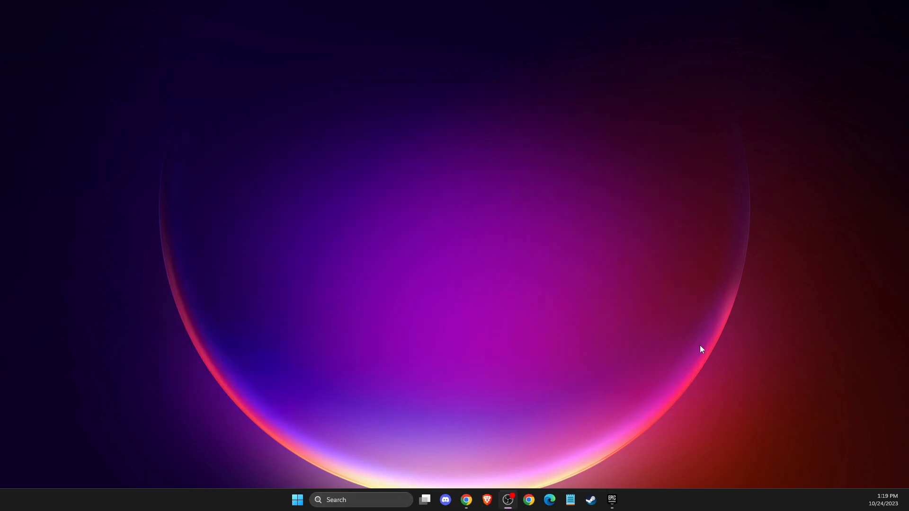
Step: Open This PC in a maximized window and browse to C:\Program Files\Epic Games\rocketleague\Binaries\Win64
click(383, 495)
text(THIS)
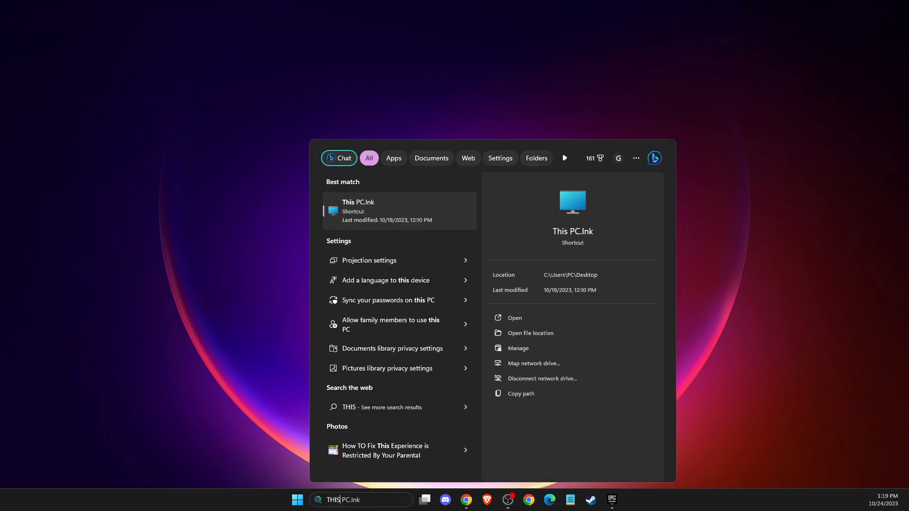
click(383, 199)
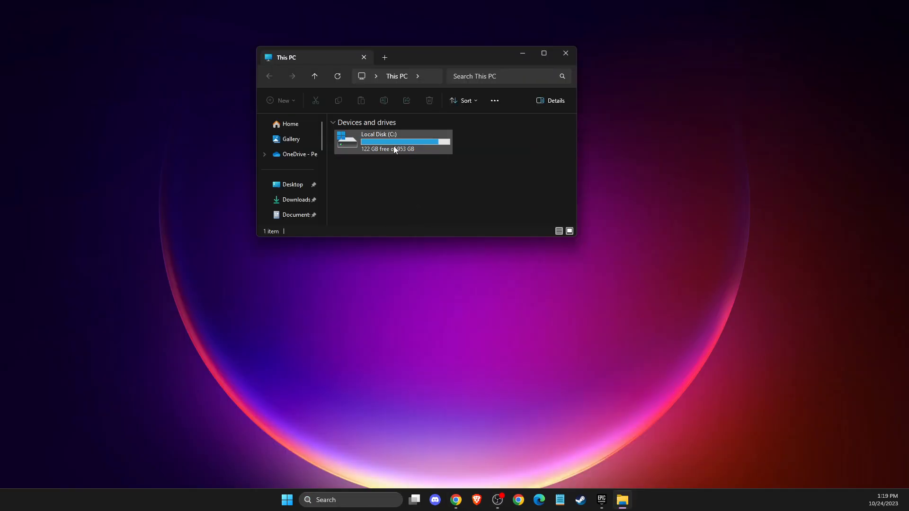
double_click(393, 145)
double_click(366, 207)
key(e)
double_click(372, 162)
double_click(368, 149)
click(544, 53)
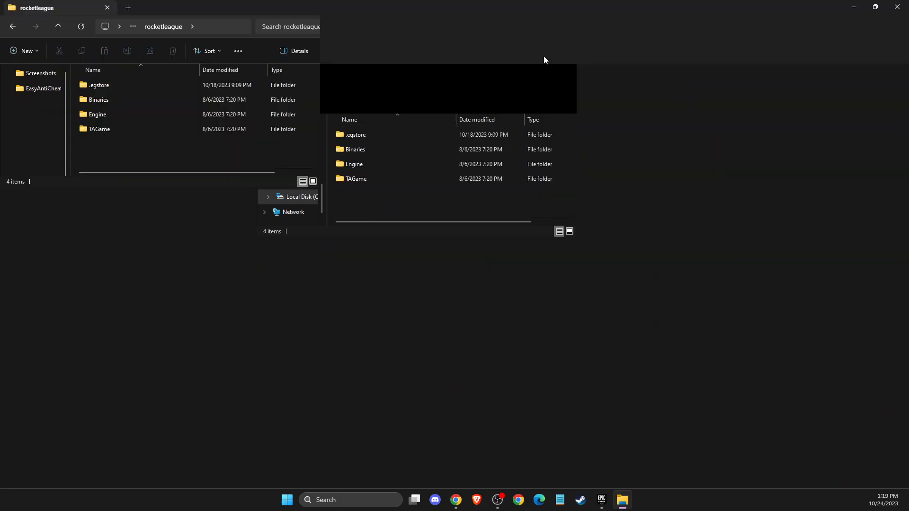
double_click(115, 100)
double_click(118, 88)
Step: Open the compatibility settings in the properties of RocketLeague.exe
scroll(178, 223, down, 10)
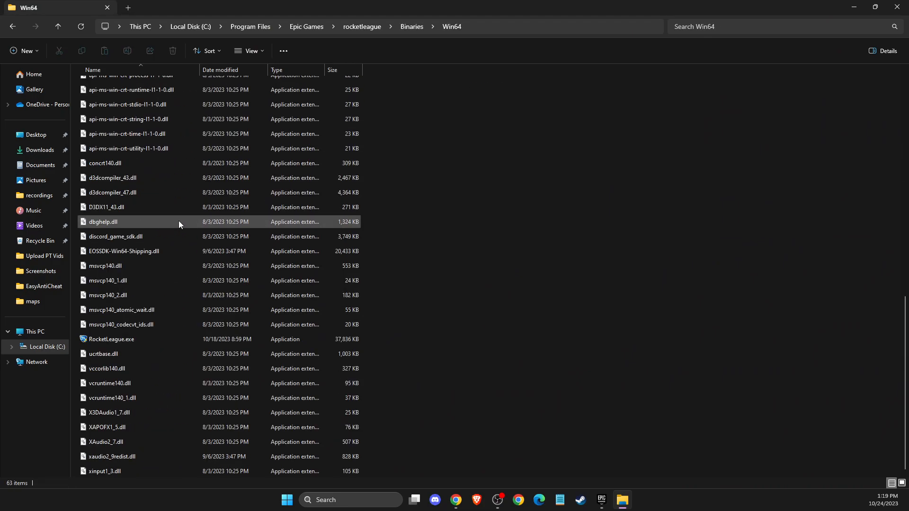
right_click(112, 342)
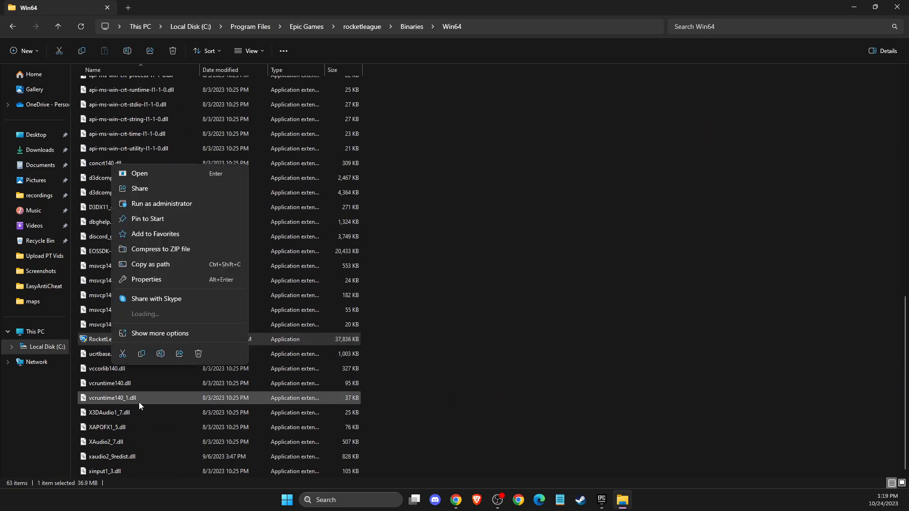
click(146, 333)
click(141, 336)
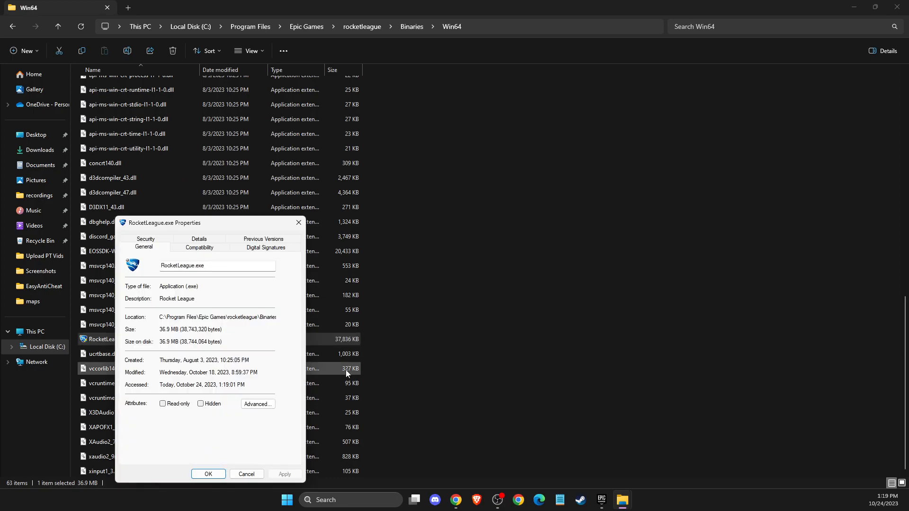
click(199, 247)
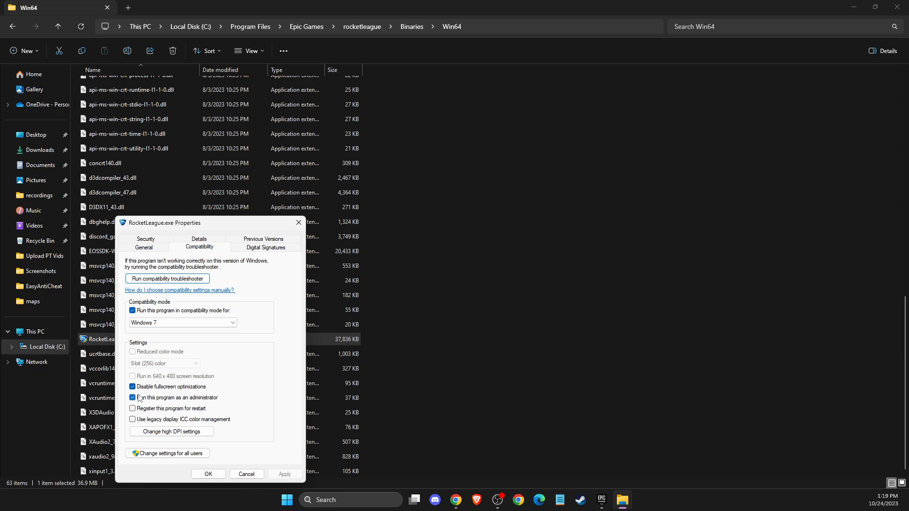
Step: Override high DPI scaling for RocketLeague.exe with scaling performed by Application, save the properties, and minimize the folder window
click(166, 432)
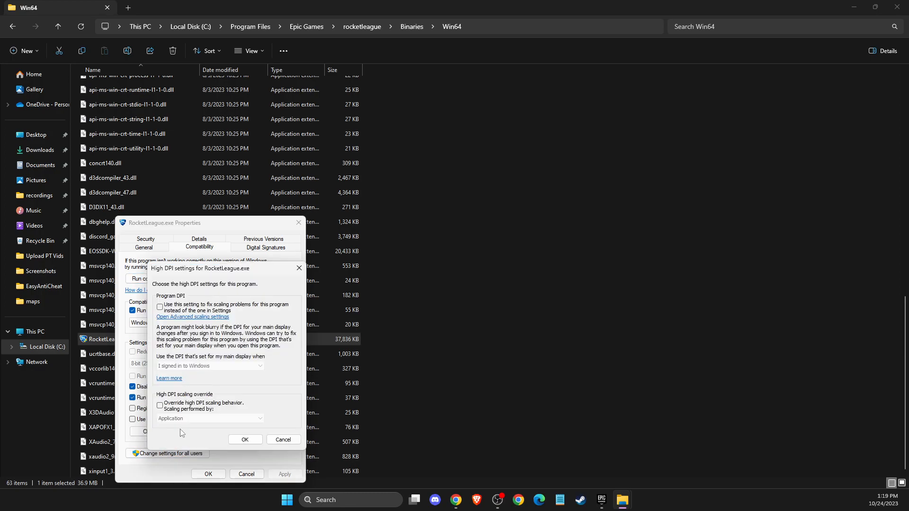
click(160, 406)
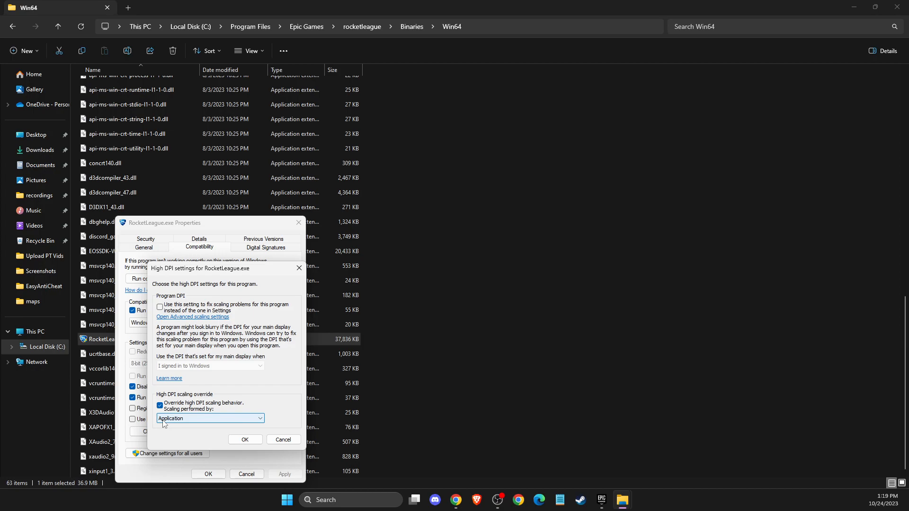
click(244, 439)
click(204, 473)
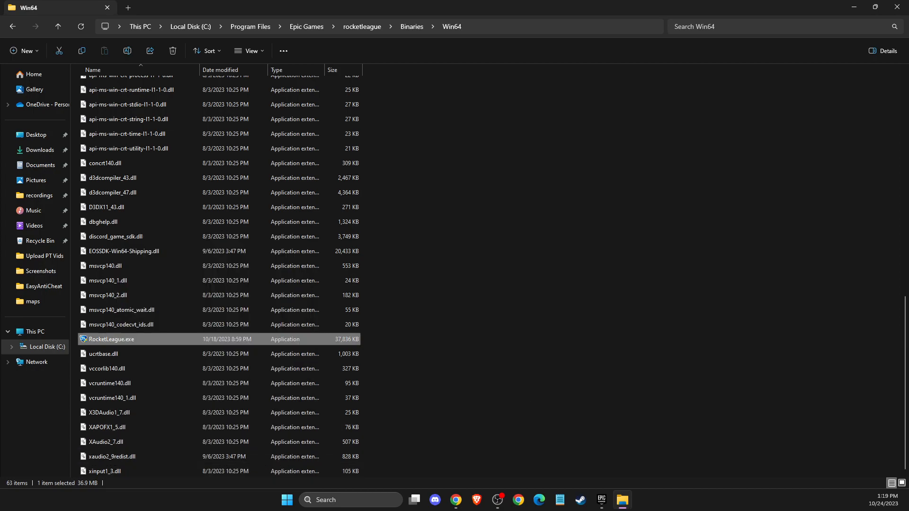
click(854, 7)
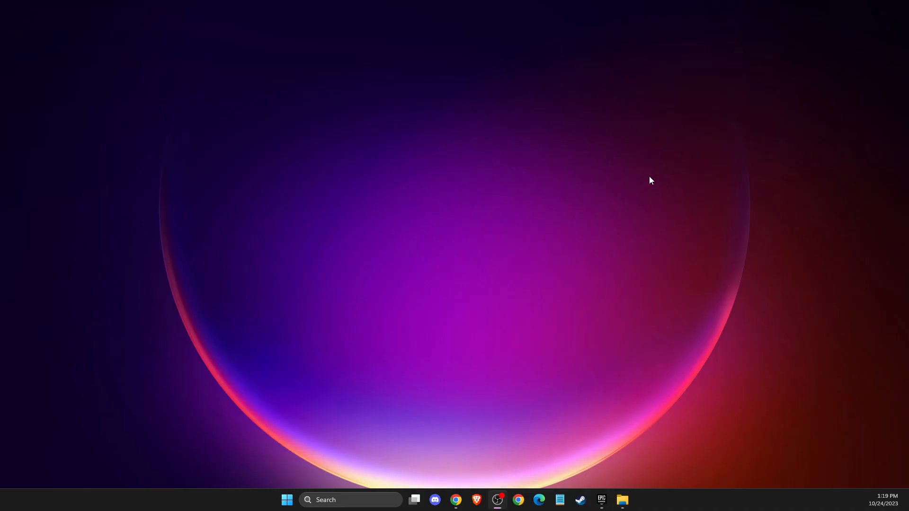
Step: Switch to the Epic Games Launcher, leave its settings page, and open the game library
click(601, 500)
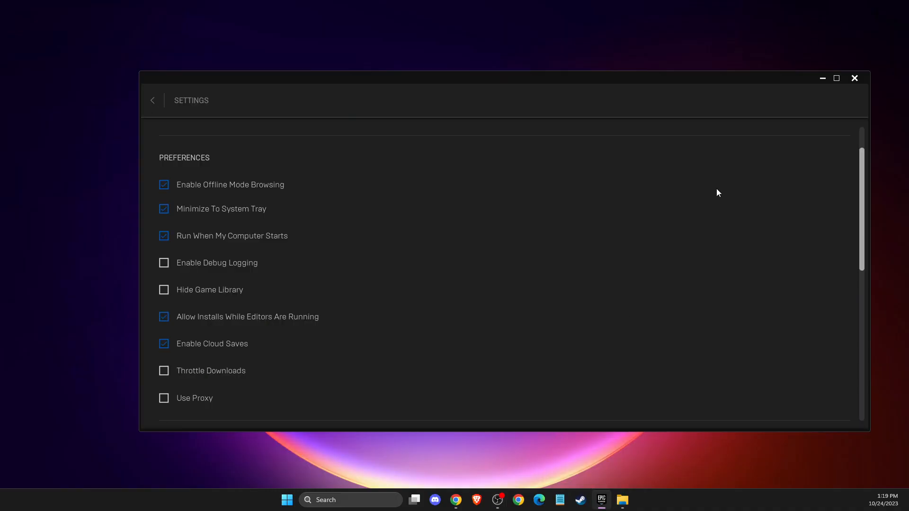
click(147, 100)
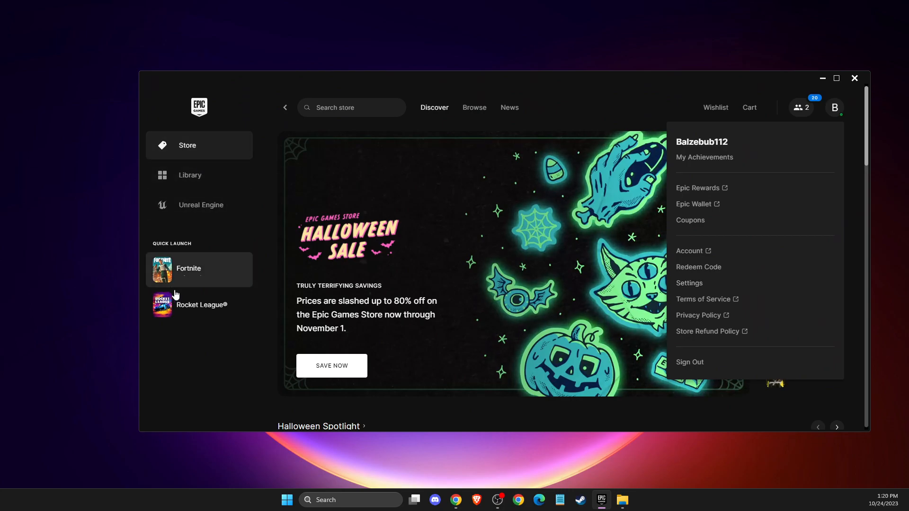
click(190, 180)
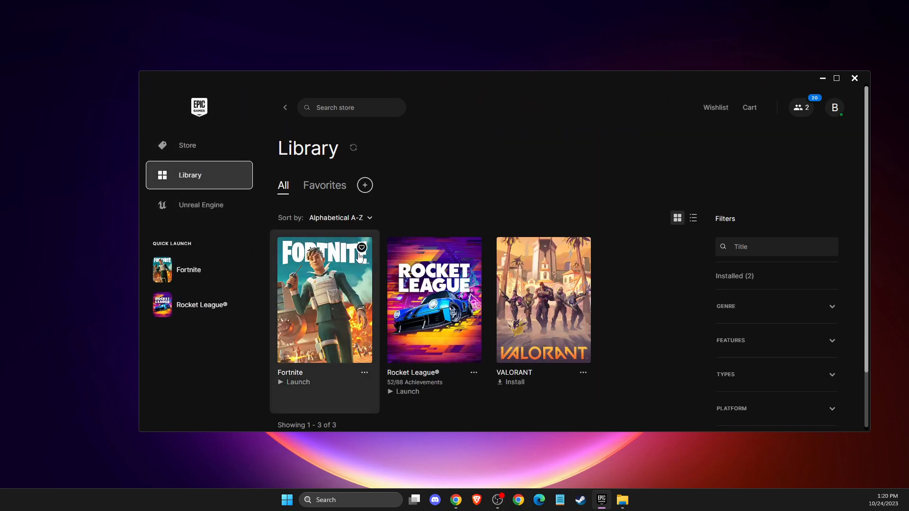
Step: Open Rocket League's management options from the library to view the file verification option, and close them
click(473, 374)
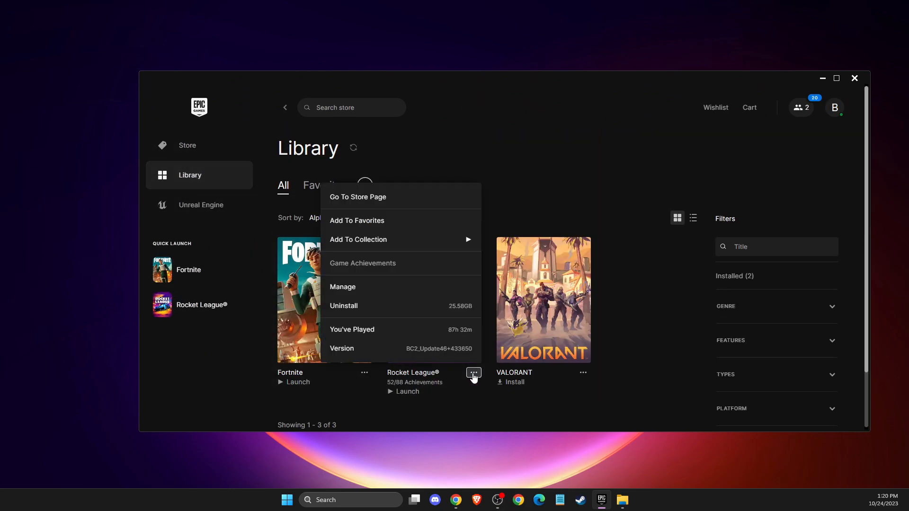
click(363, 288)
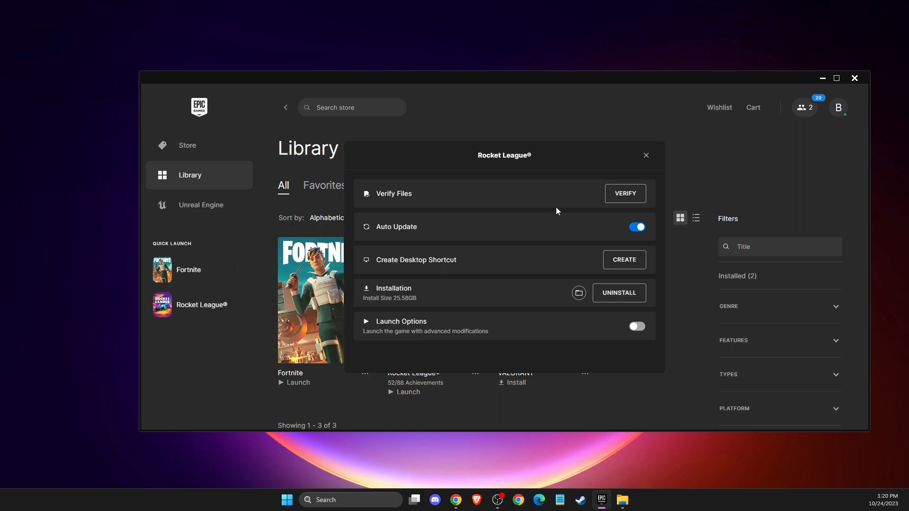
click(646, 155)
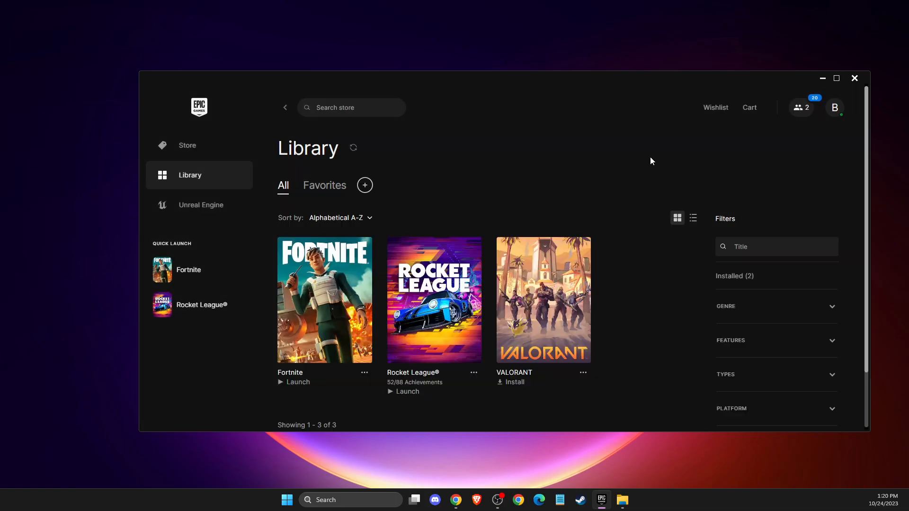